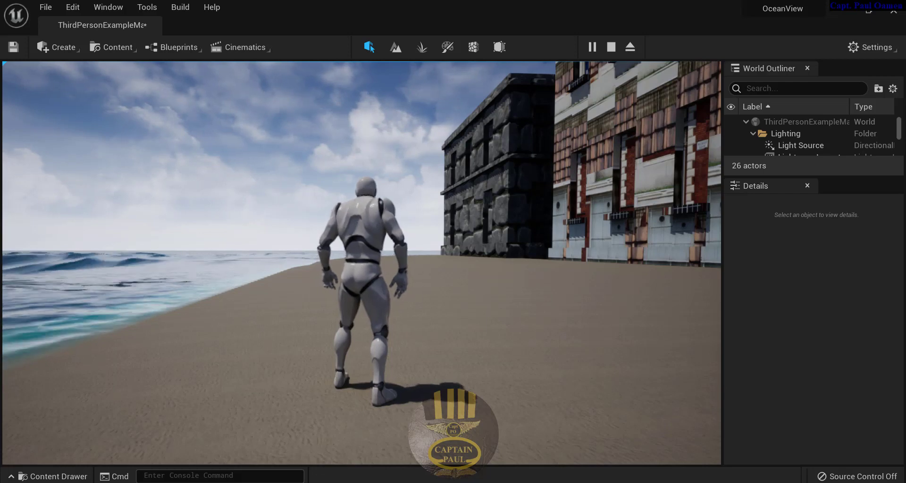
Sprint the third-person character forward along the beach past the buildings and cliff rocks.
key(w)
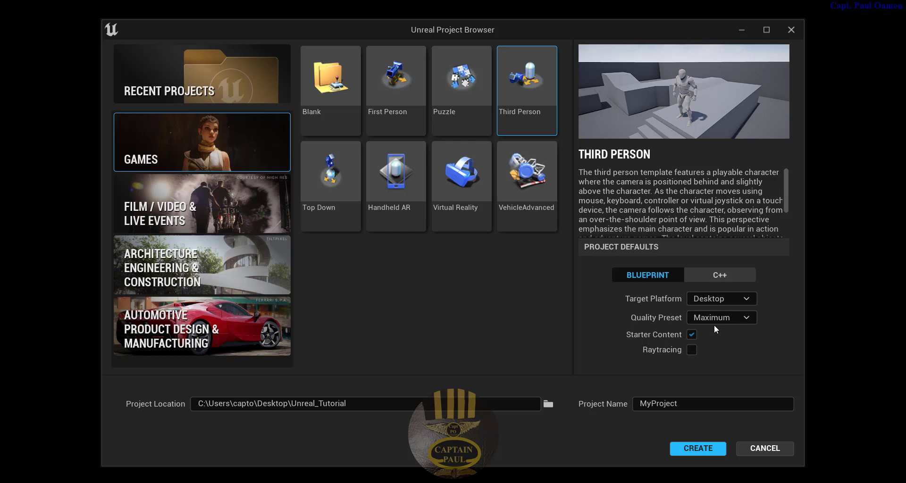
Name the new Third Person Blueprint project 'TheOcean' and create it.
mouse_move(636, 338)
click(635, 403)
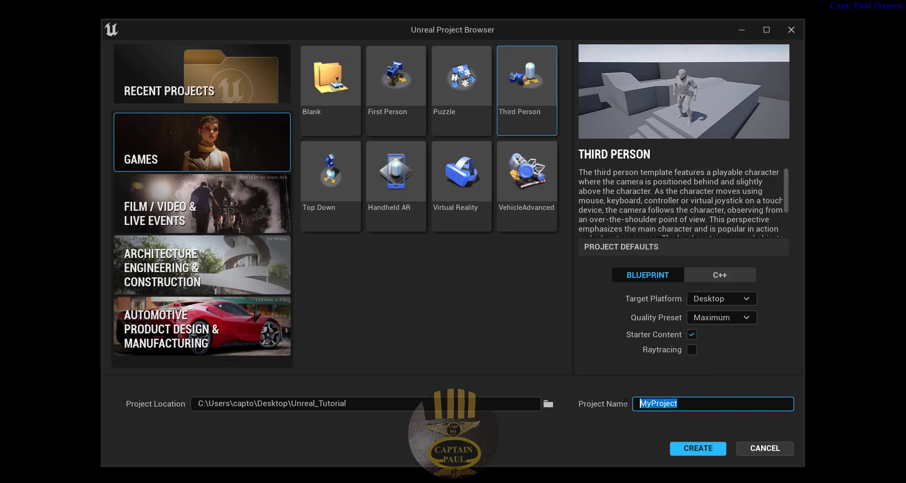
text(TheOcean)
click(708, 452)
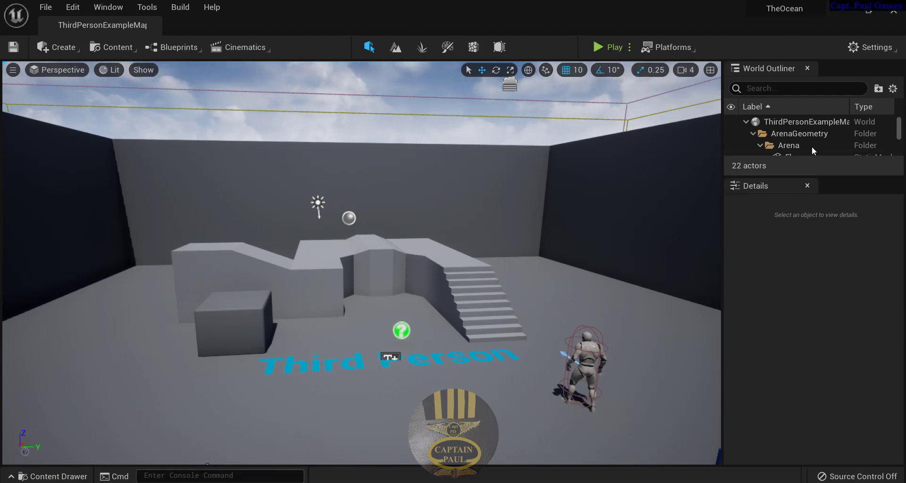
Delete the Floor and the four walls Wall7, Wall9, Wall10 and Wall11 from the arena.
key(super+Down)
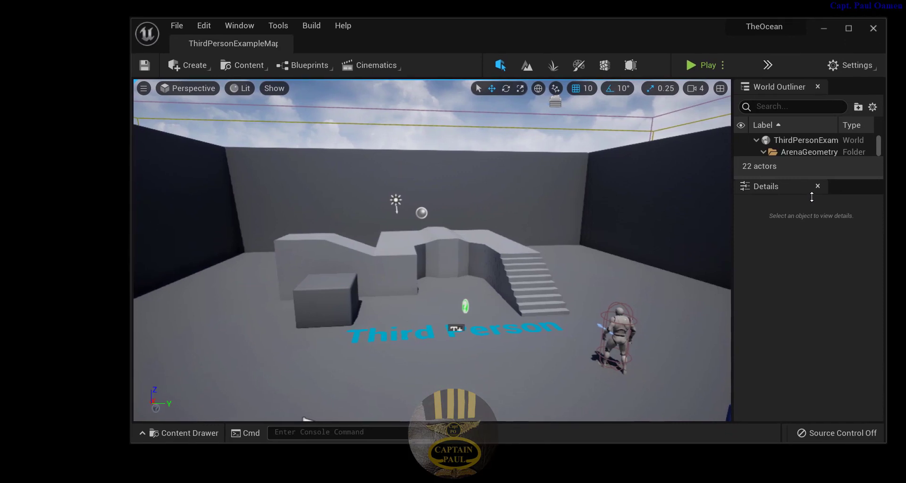
drag(821, 239, 821, 364)
click(814, 225)
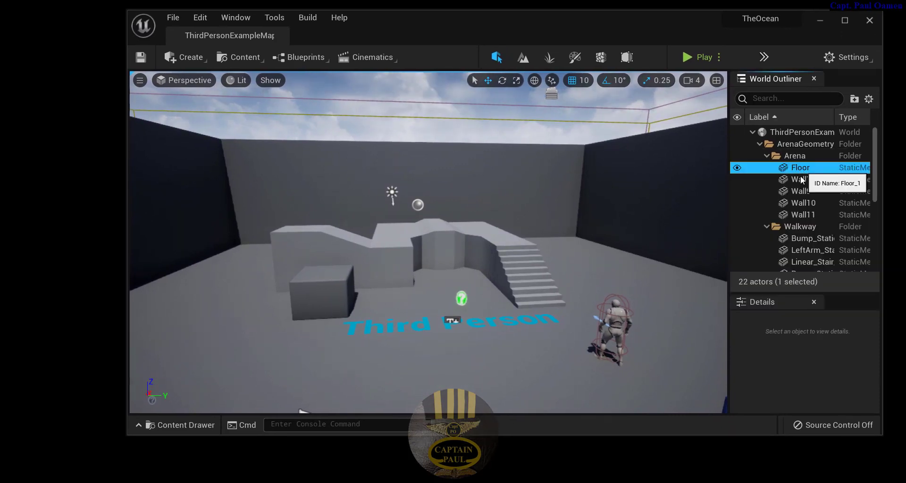
click(801, 184)
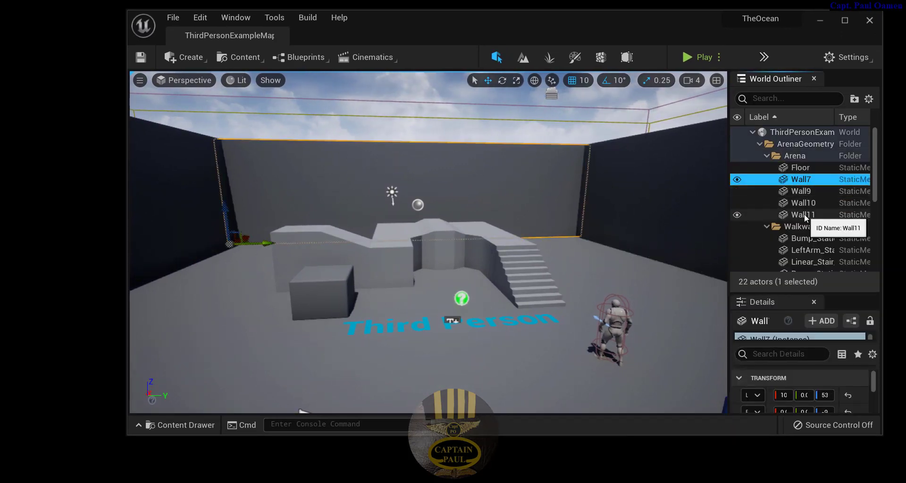
ctrl+click(803, 214)
ctrl+click(805, 203)
ctrl+click(803, 191)
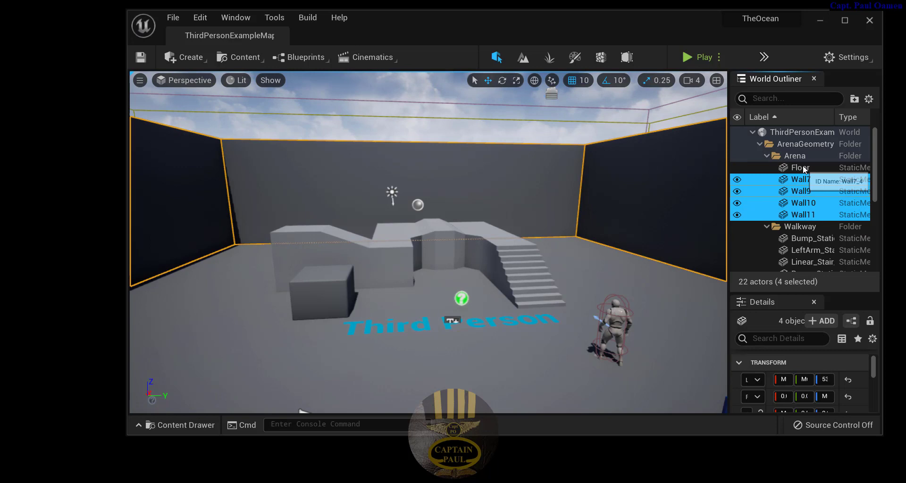
ctrl+click(805, 169)
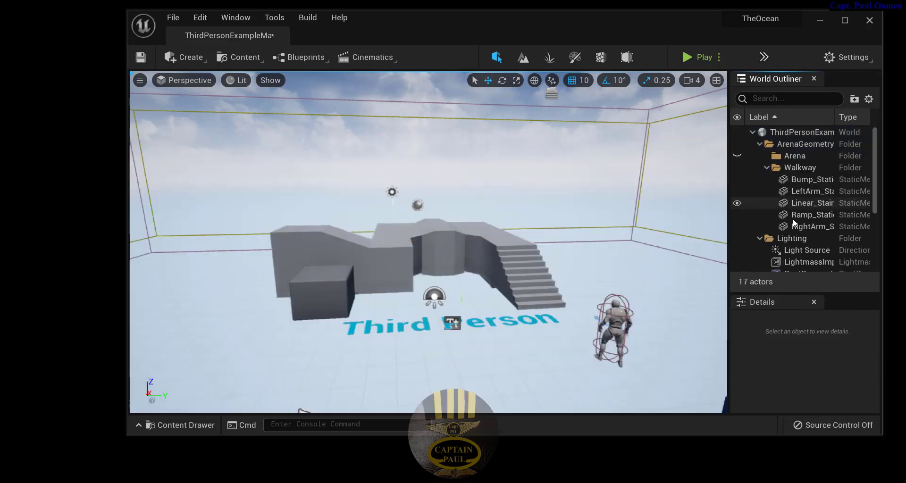
key(Delete)
Delete the stair walkway and the grey cube from the level.
click(530, 261)
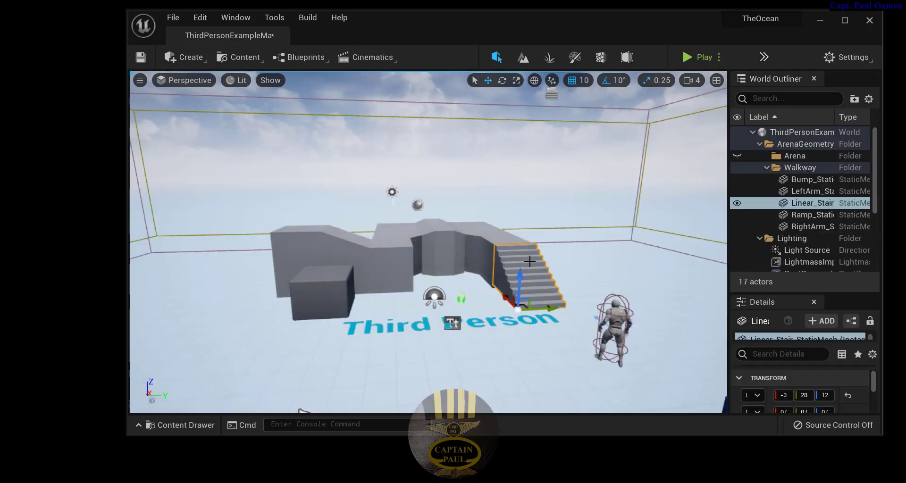
key(Delete)
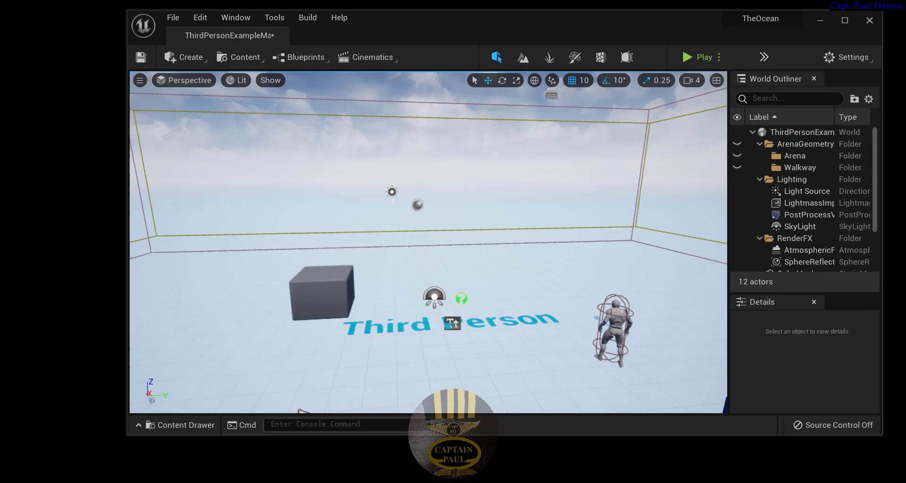
click(330, 285)
key(Delete)
Delete the Third Person text and documentation actors, then maximize the editor window.
scroll(849, 227, down, 3)
click(807, 242)
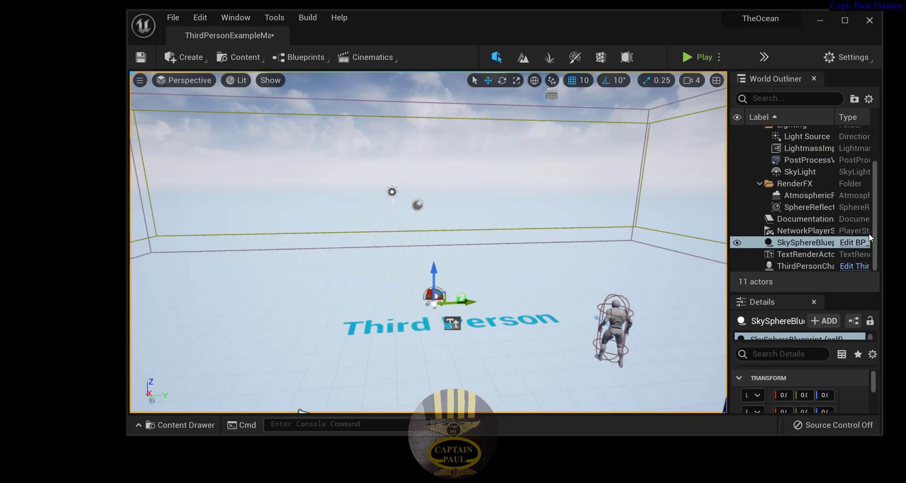
click(873, 215)
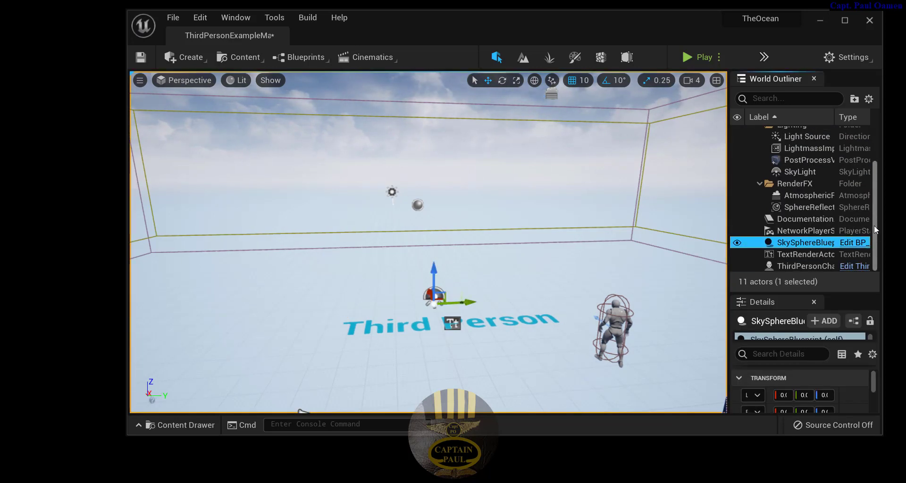
click(803, 254)
key(Delete)
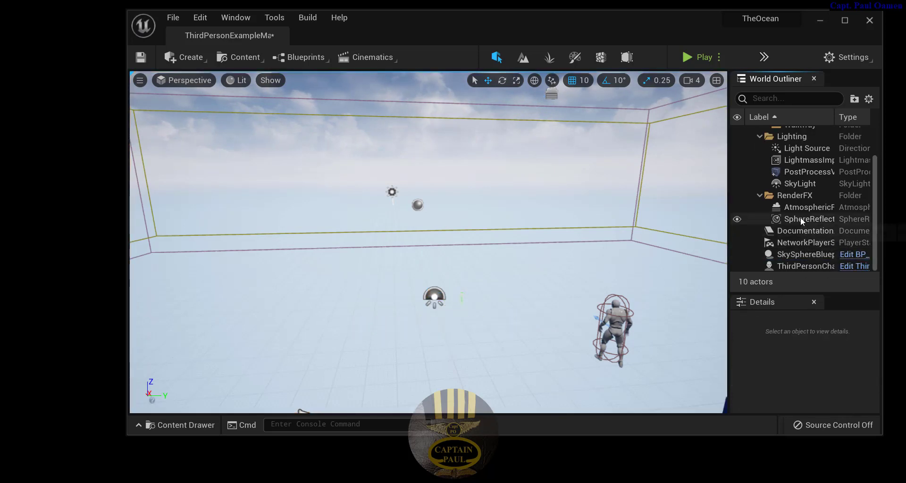
click(802, 231)
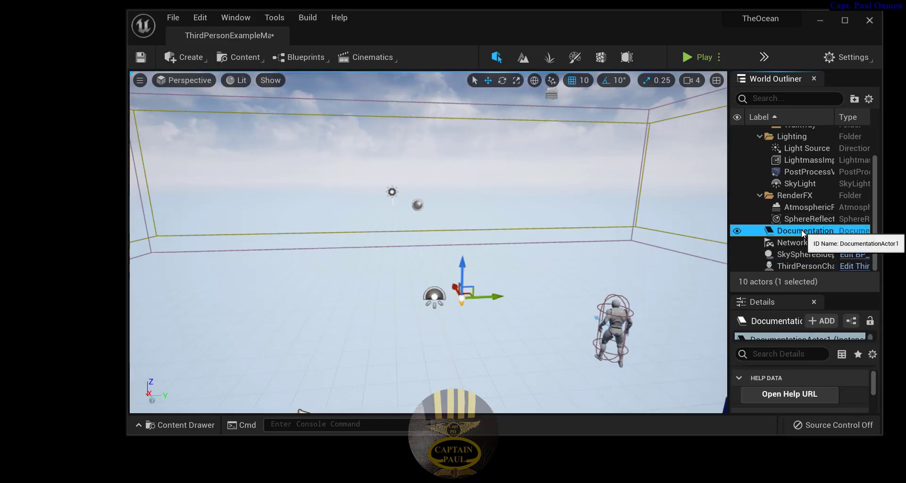
key(Delete)
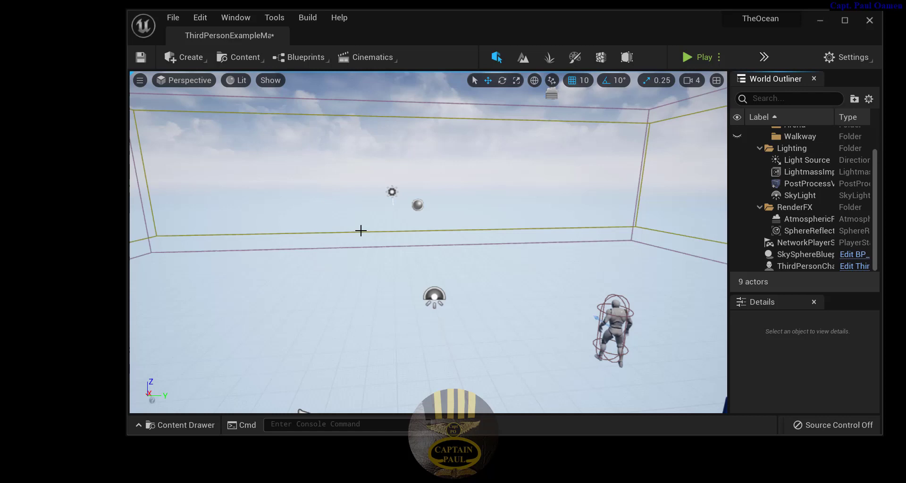
click(842, 20)
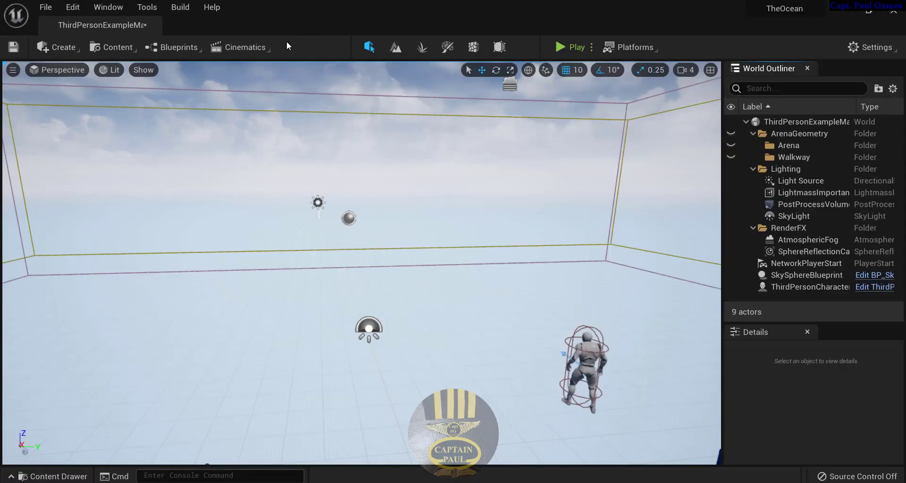
Create a 505 × 505 landscape with Enable Edit Layers ticked, then return to Select mode.
click(396, 49)
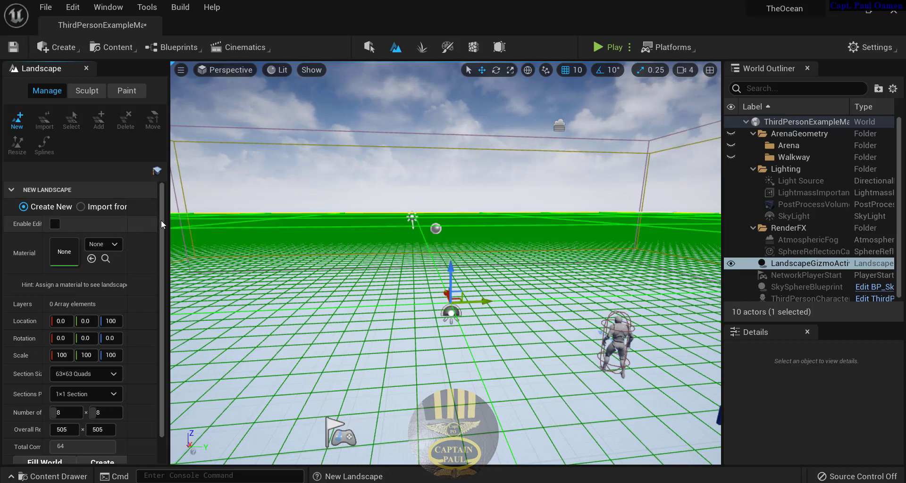
drag(206, 221, 198, 222)
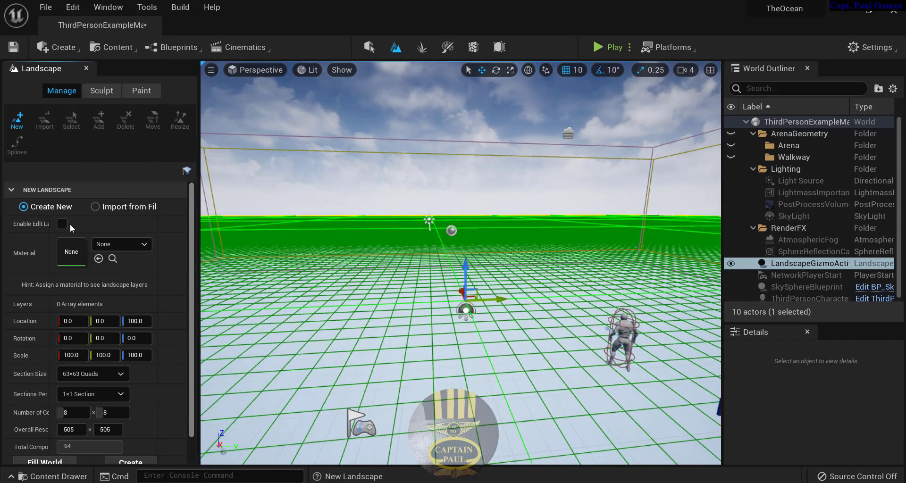
click(59, 226)
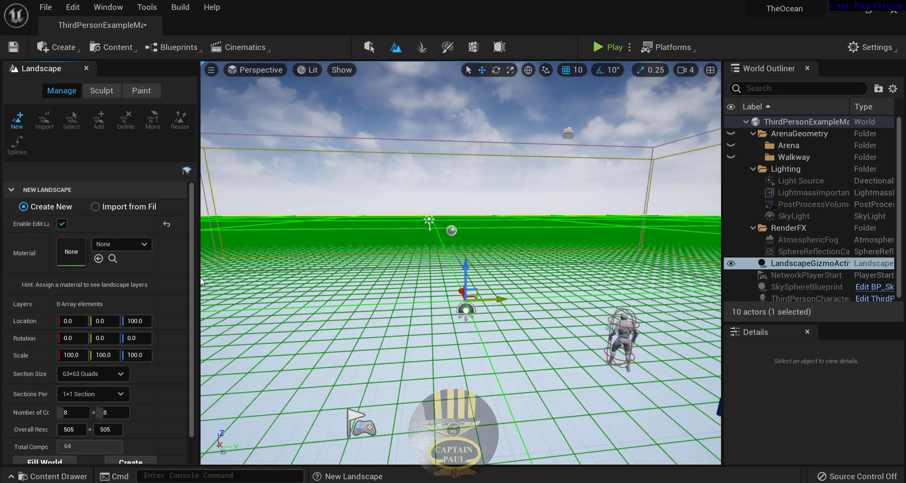
scroll(180, 331, down, 1)
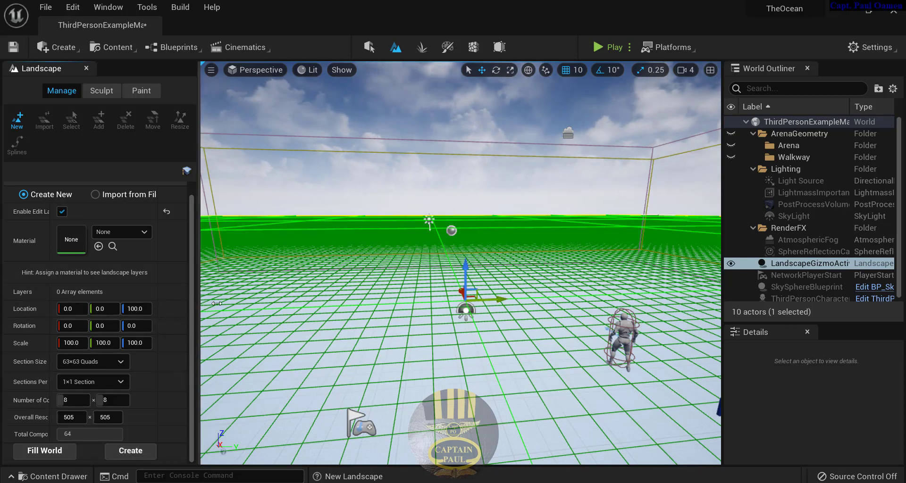
drag(217, 303, 196, 304)
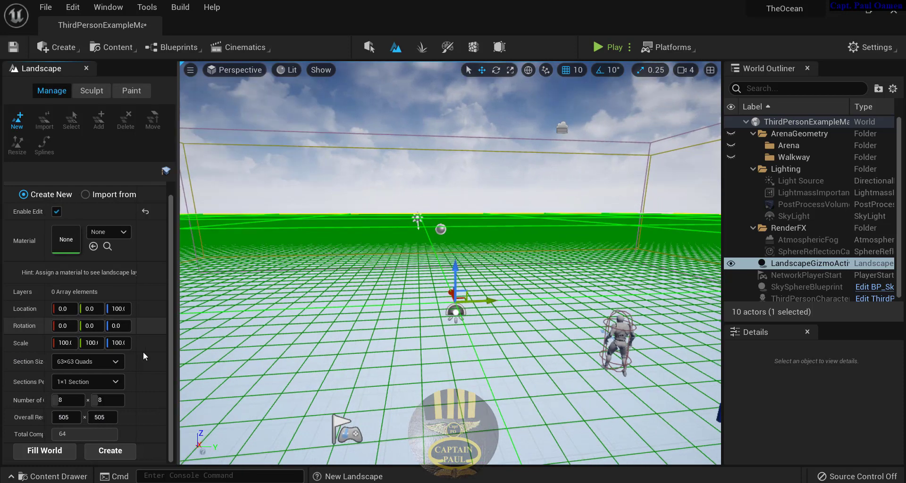
click(111, 451)
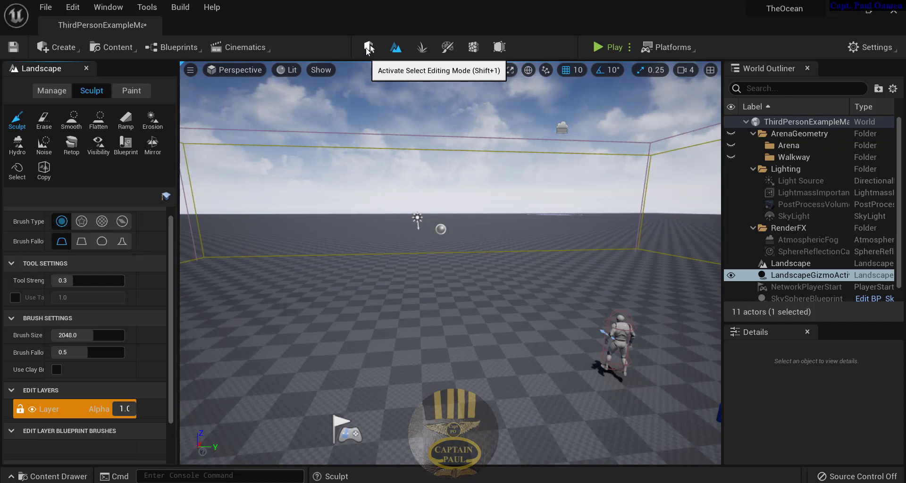
click(369, 50)
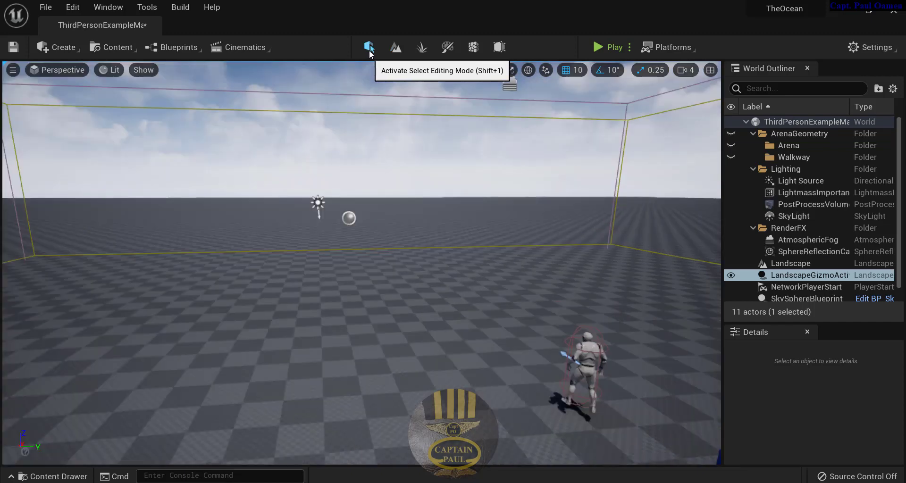
Find 'water' in the Plugins browser and enable the Water plugin.
click(77, 9)
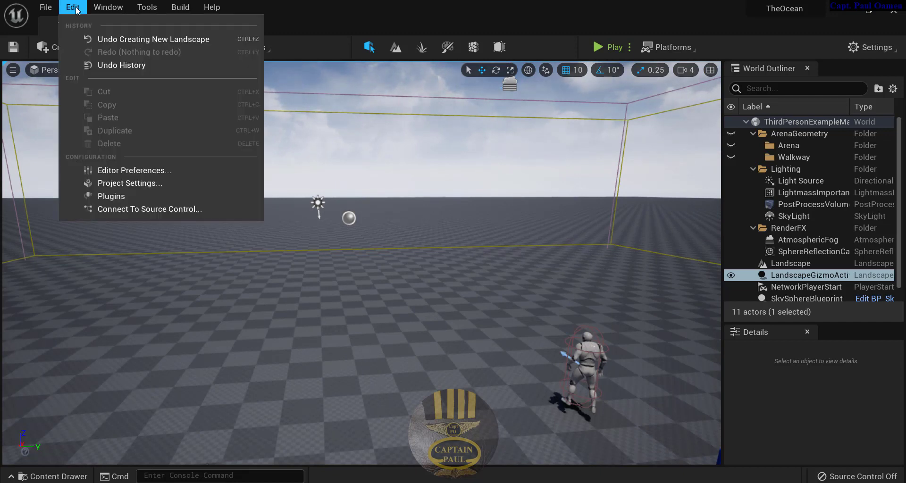
click(126, 196)
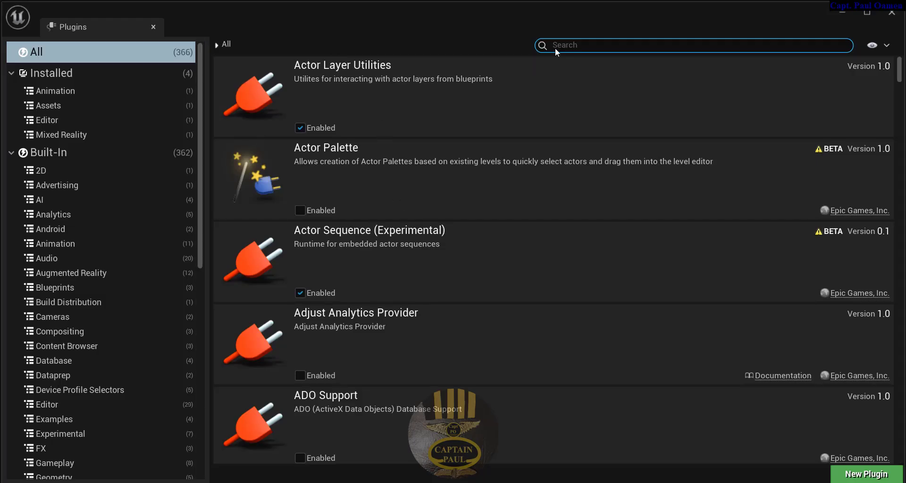
text(water)
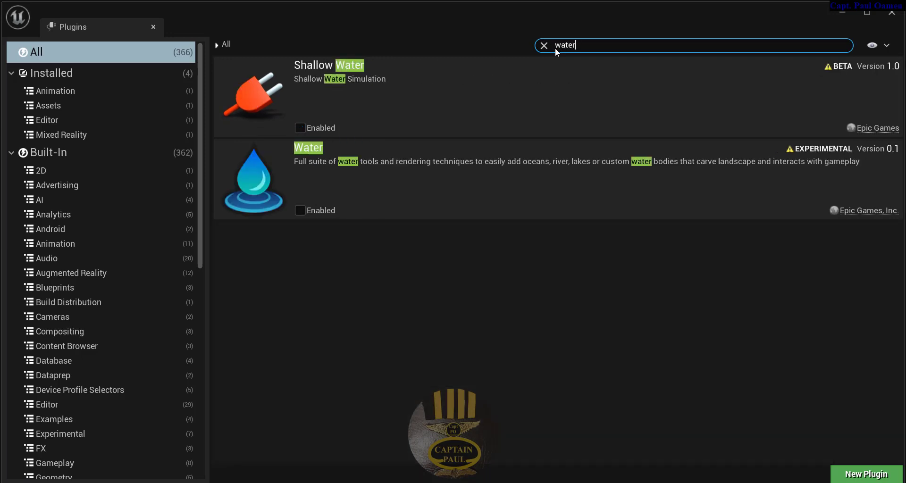
click(302, 210)
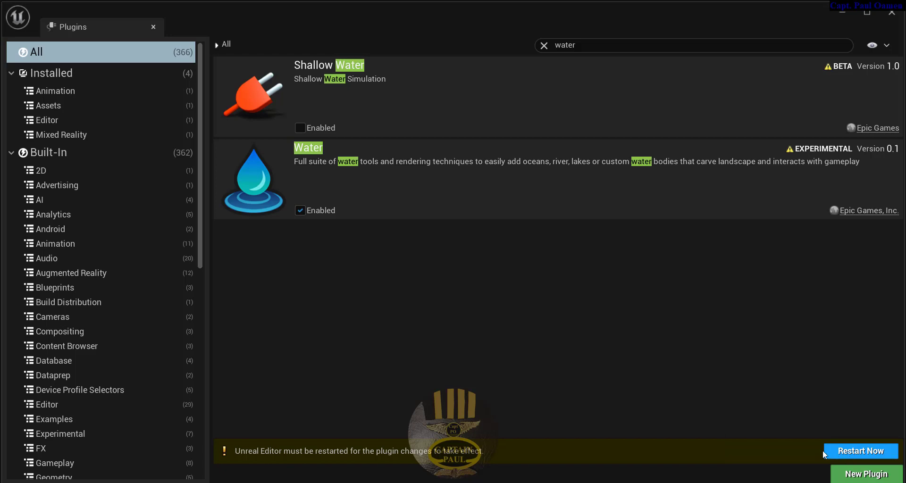
Restart the editor, saving ThirdPersonExampleMap, and close the plugin browser.
click(879, 451)
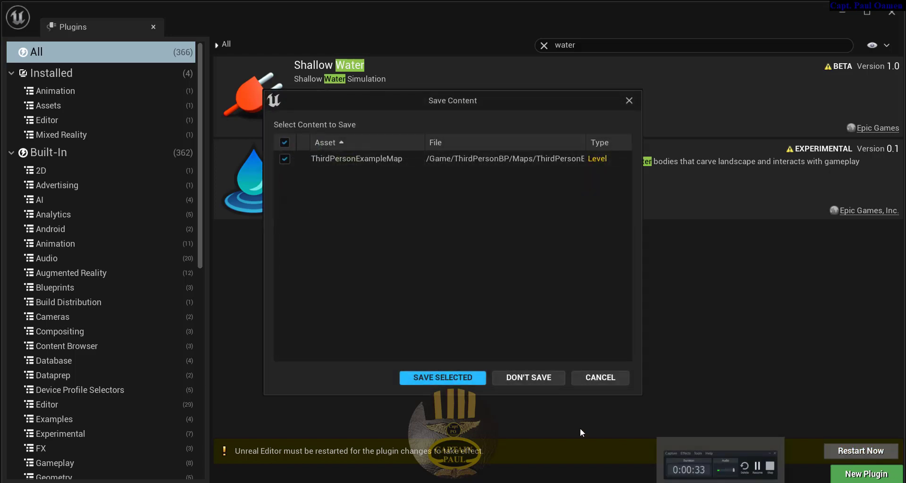
click(434, 378)
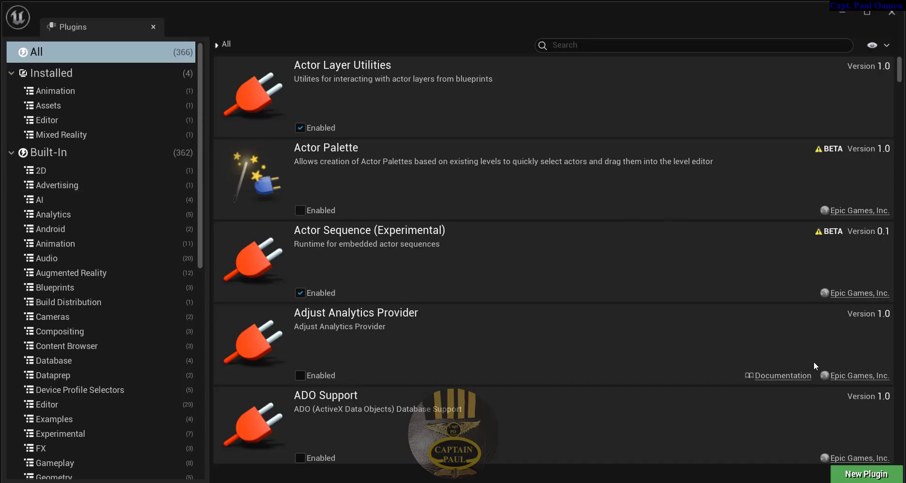
click(891, 15)
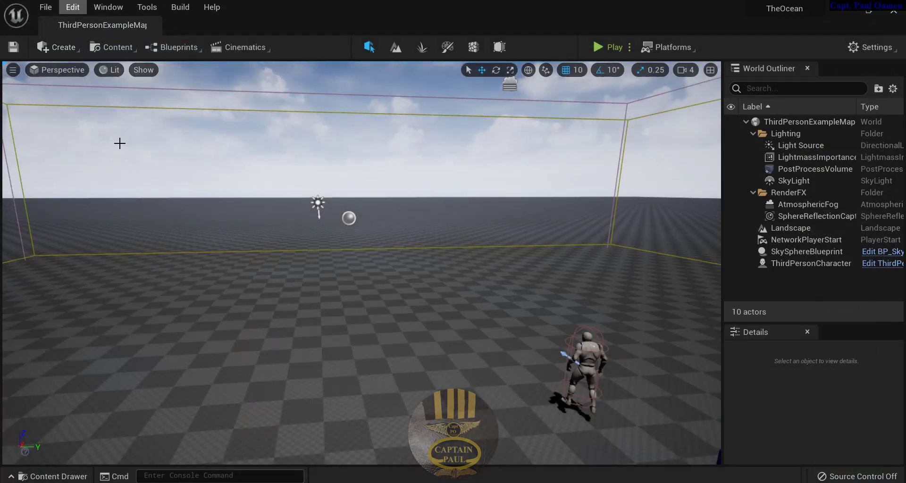
Drag a Water Body Ocean from the Place Actors panel into the level.
click(141, 293)
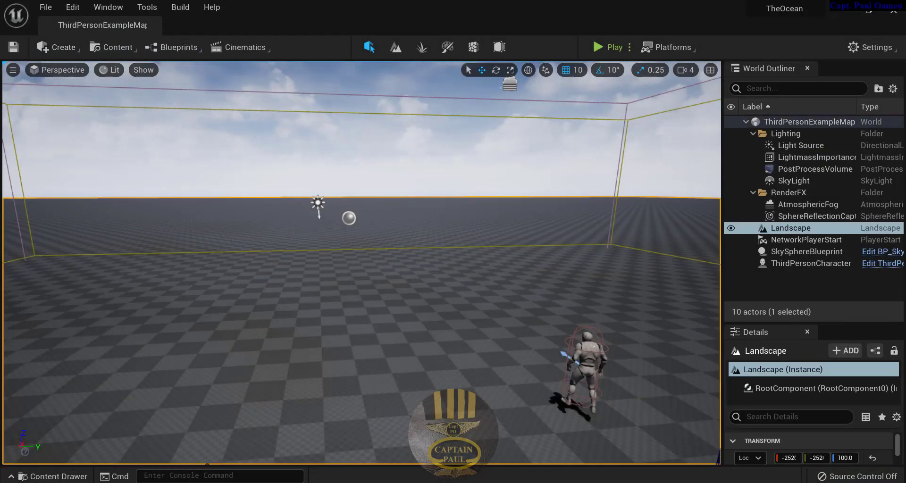
click(74, 47)
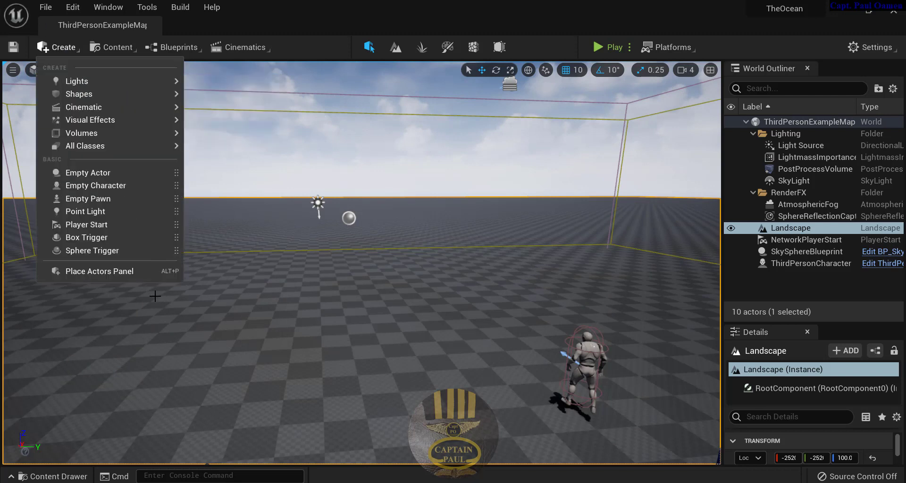
click(92, 271)
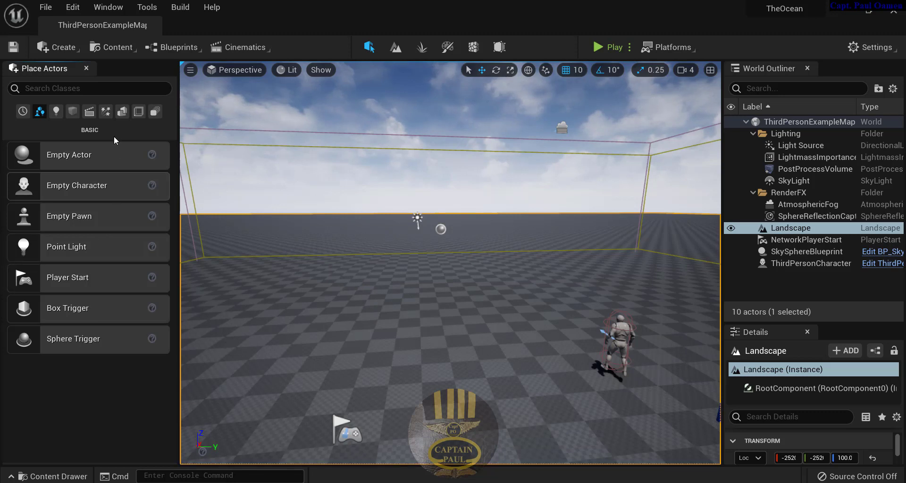
click(61, 88)
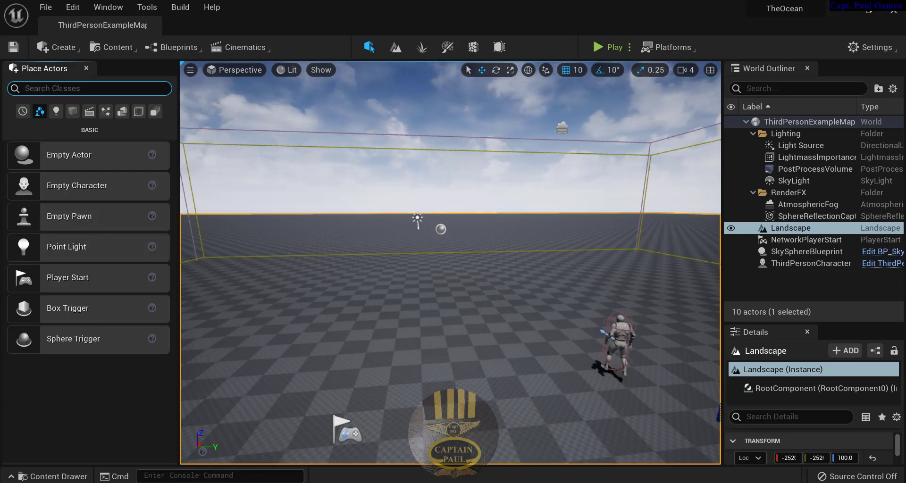
text(wa)
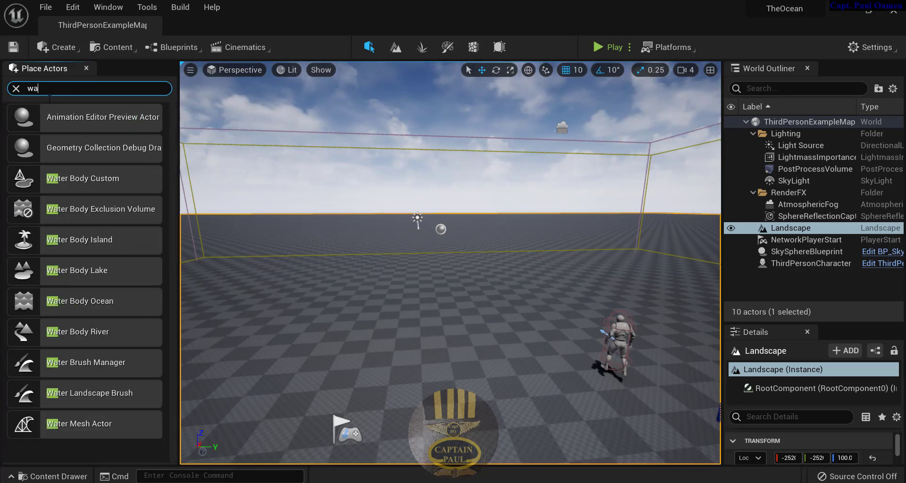
text(ter)
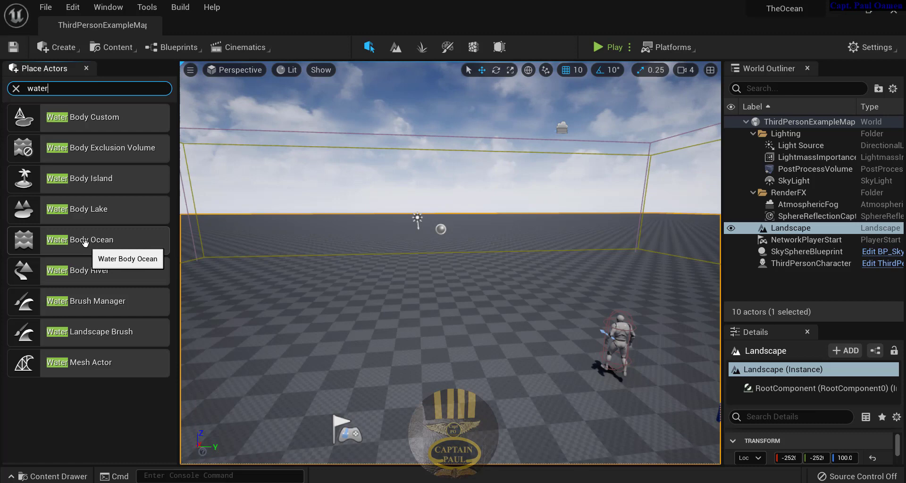
drag(84, 243, 449, 351)
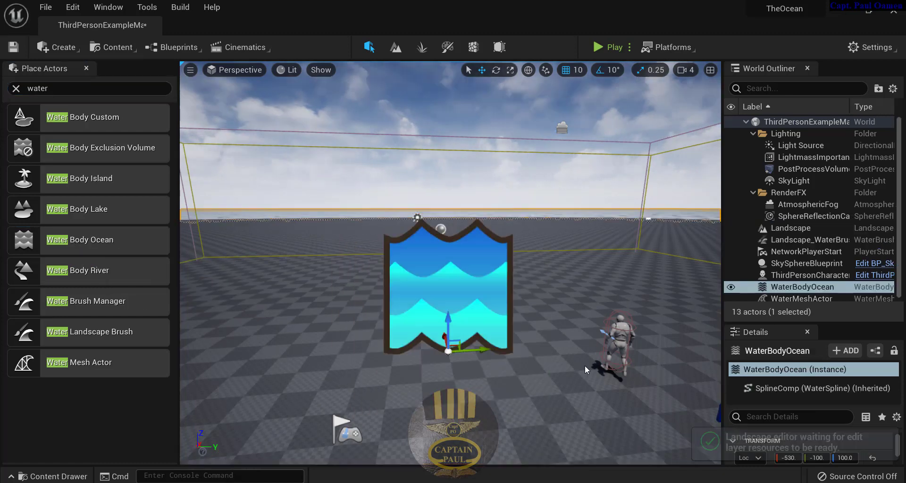
Drop the third-person character onto the floor with End, then select the WaterBodyOcean.
click(623, 333)
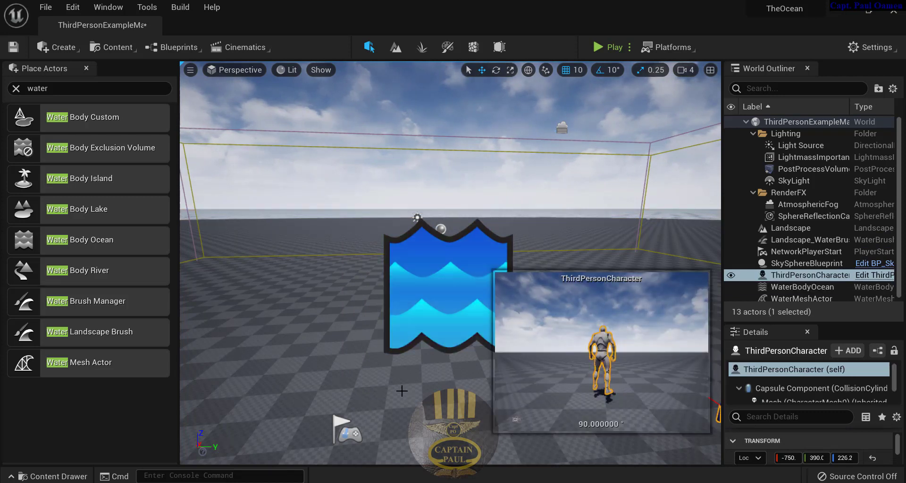
key(End)
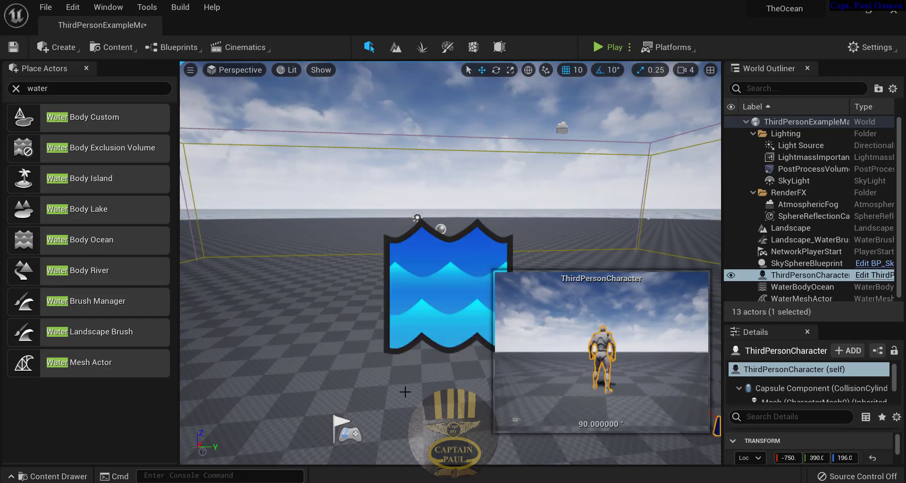
click(470, 303)
scroll(416, 304, down, 3)
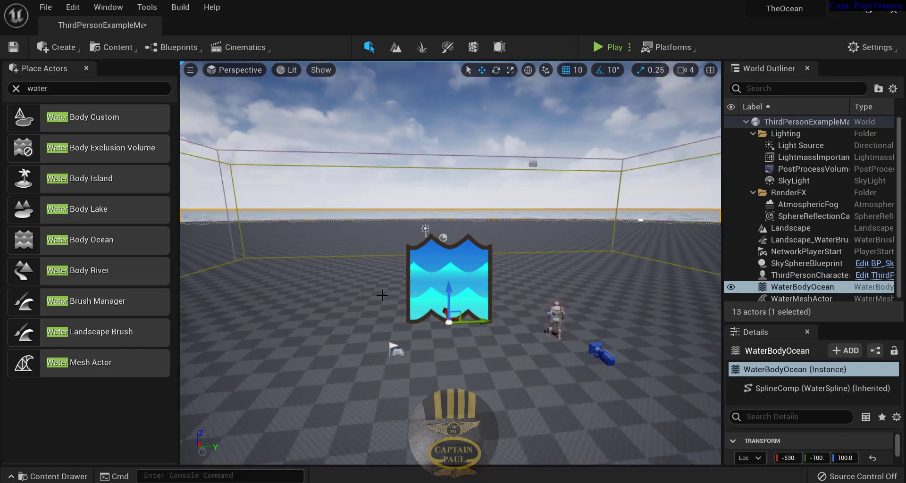
scroll(382, 296, down, 3)
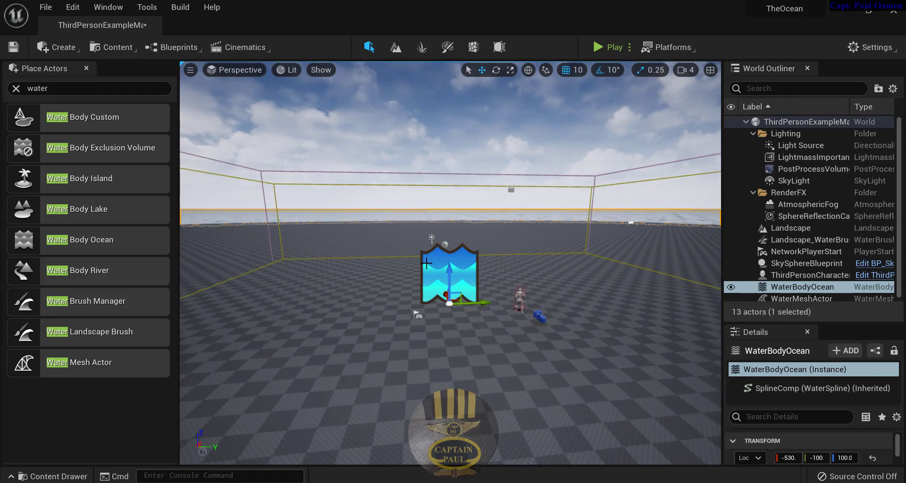
Set the WaterBodyOcean's scale to X 0.17, Y 0.62, Z 0.9 in the Details panel.
click(794, 289)
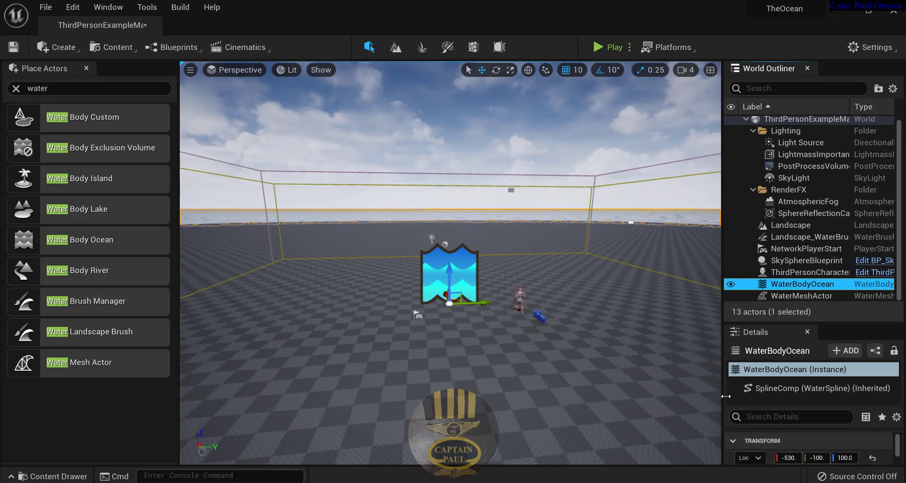
drag(712, 399, 672, 399)
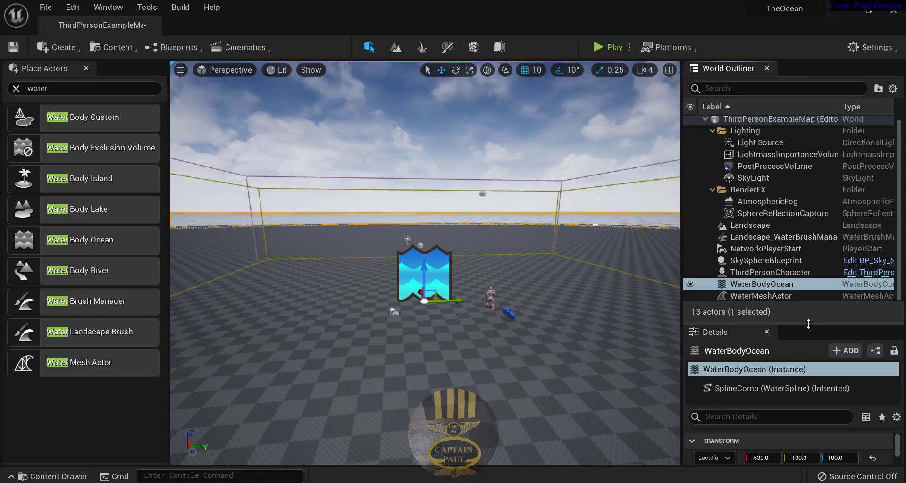
drag(809, 324, 809, 209)
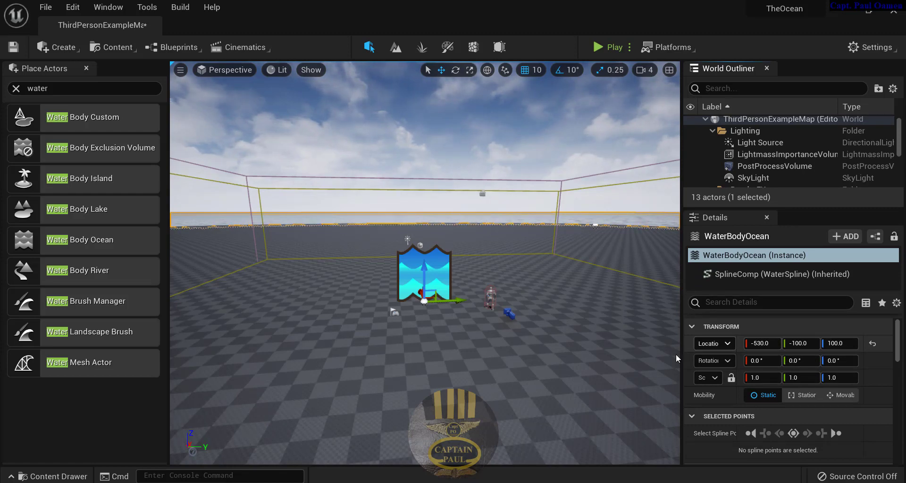
drag(681, 377, 588, 377)
click(698, 377)
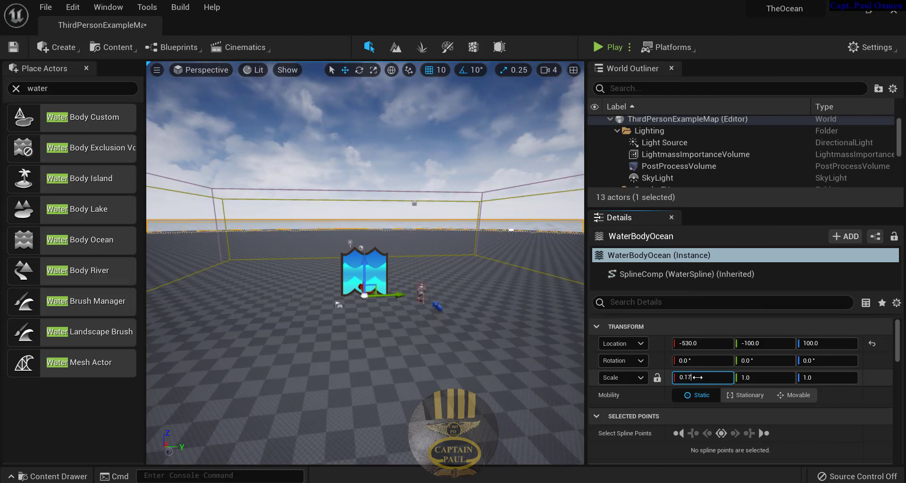
key(Tab)
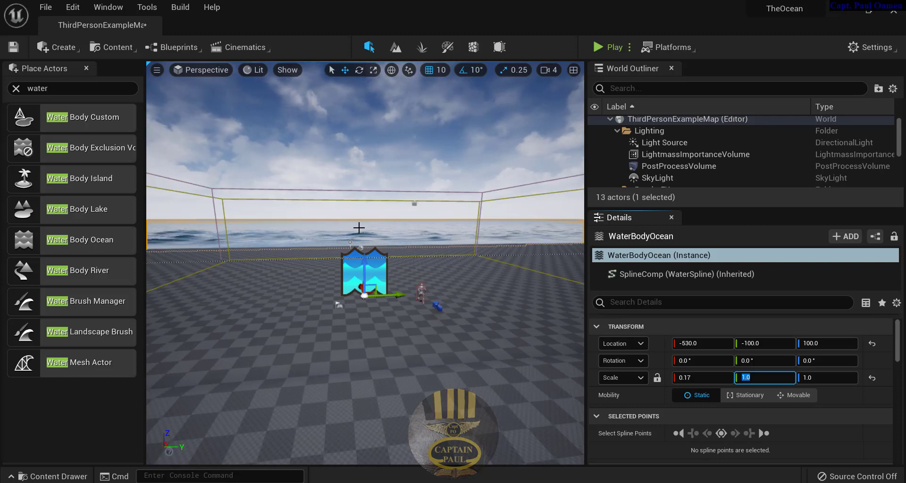
text(0.62)
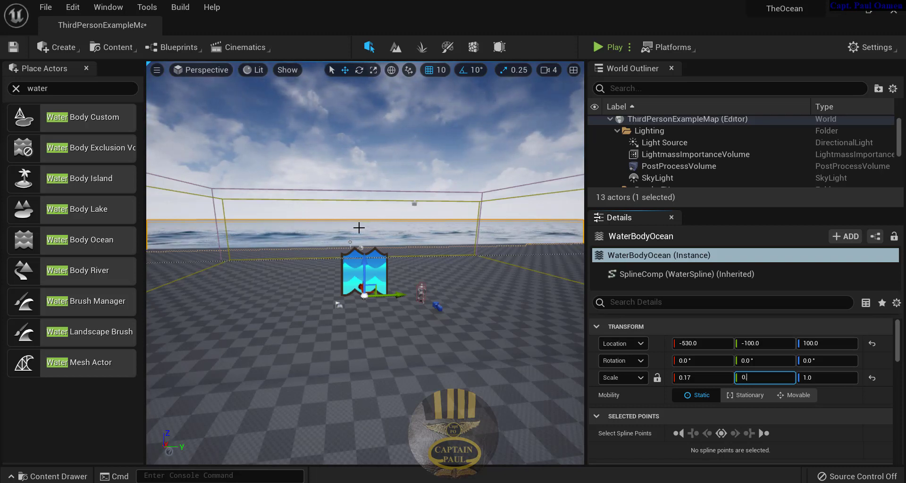
key(Tab)
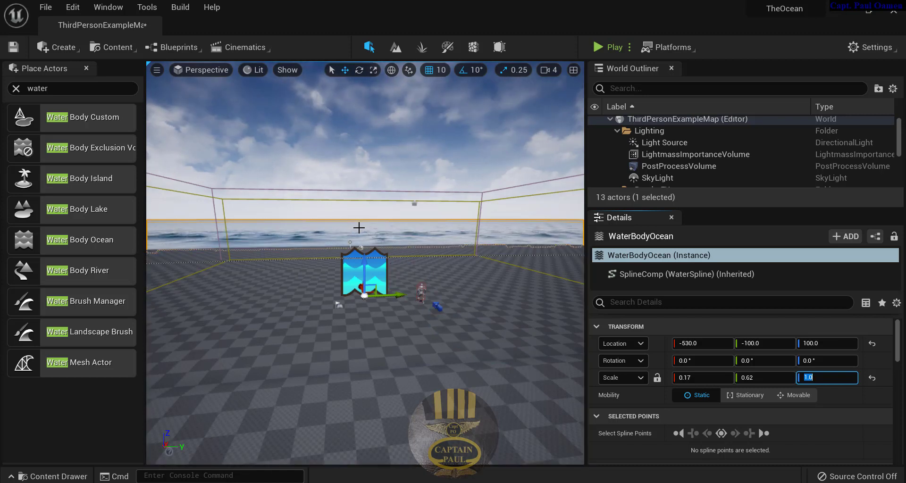
text(0.9)
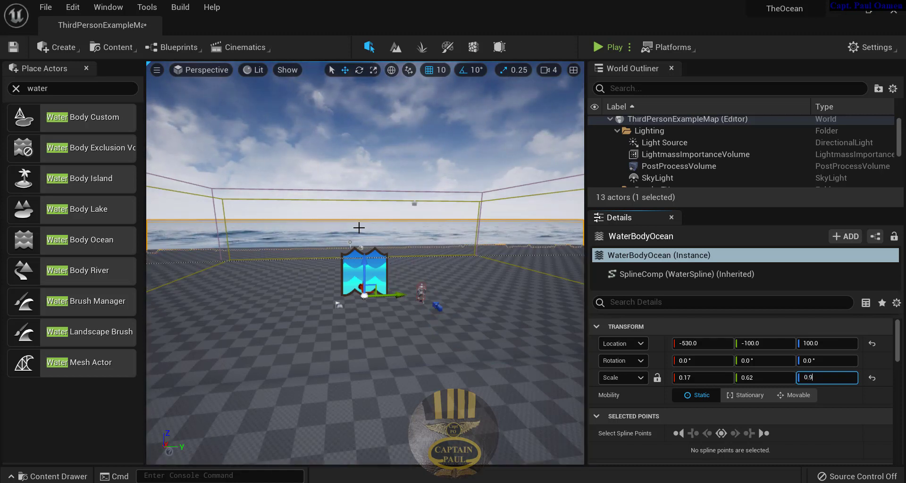
key(Tab)
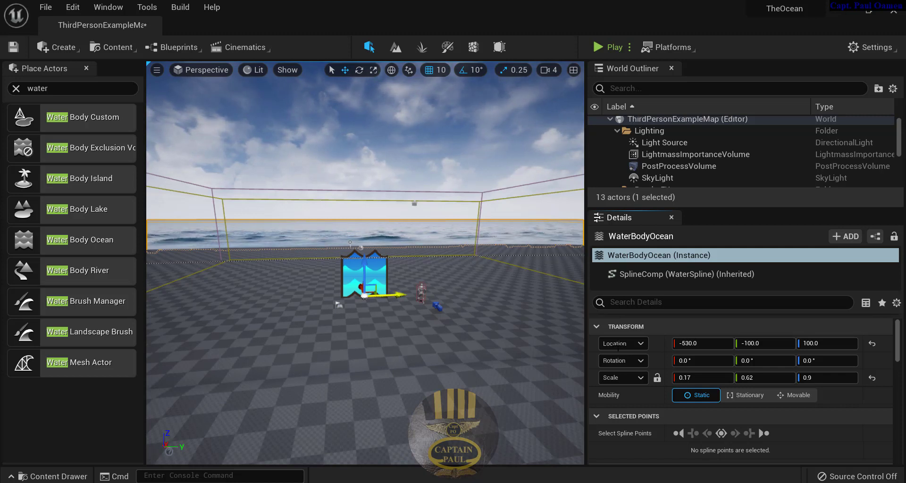
Set the WaterBodyOcean's location to X -820 and Y -110, keeping Z at 100.
click(703, 343)
text(-820)
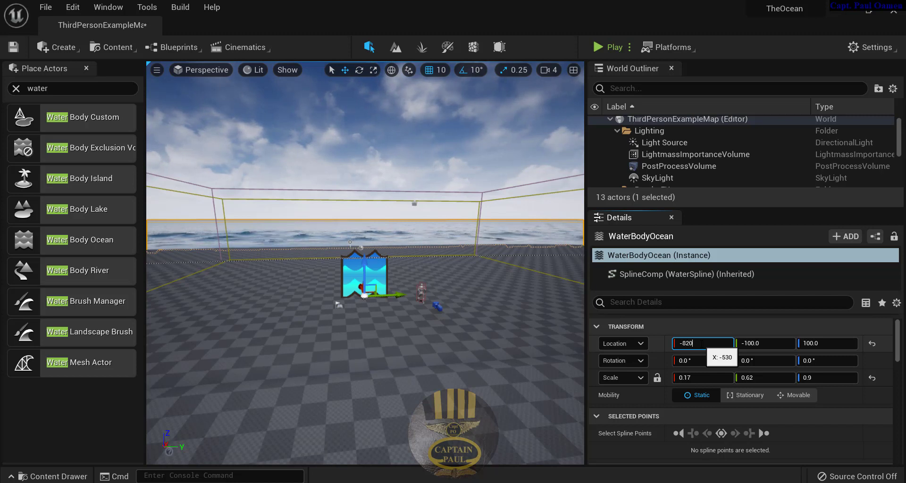
key(Tab)
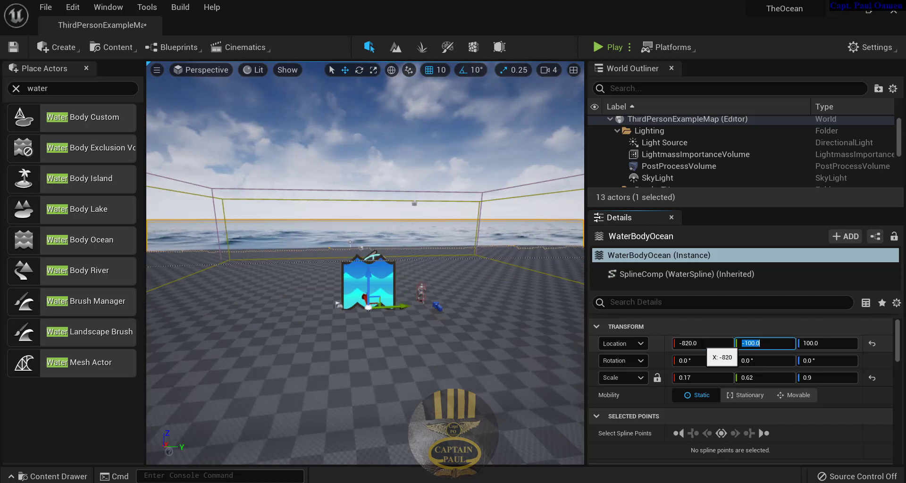
text(-1)
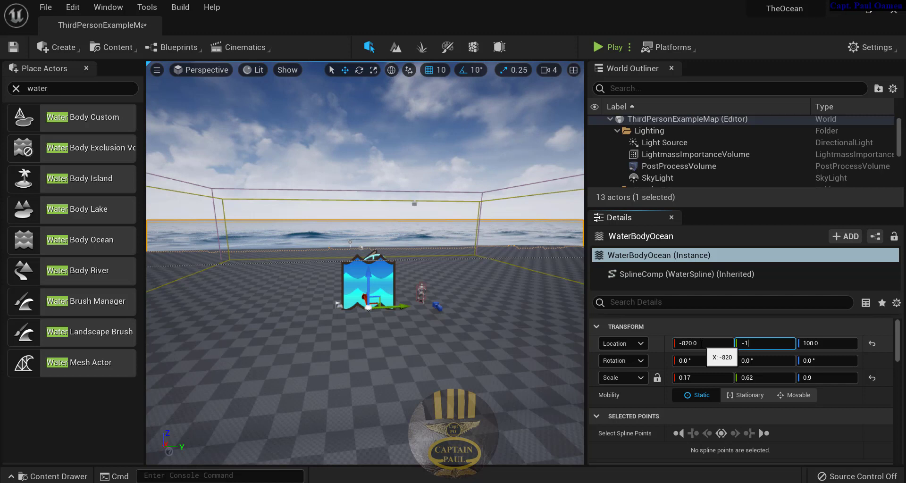
text(10)
key(Tab)
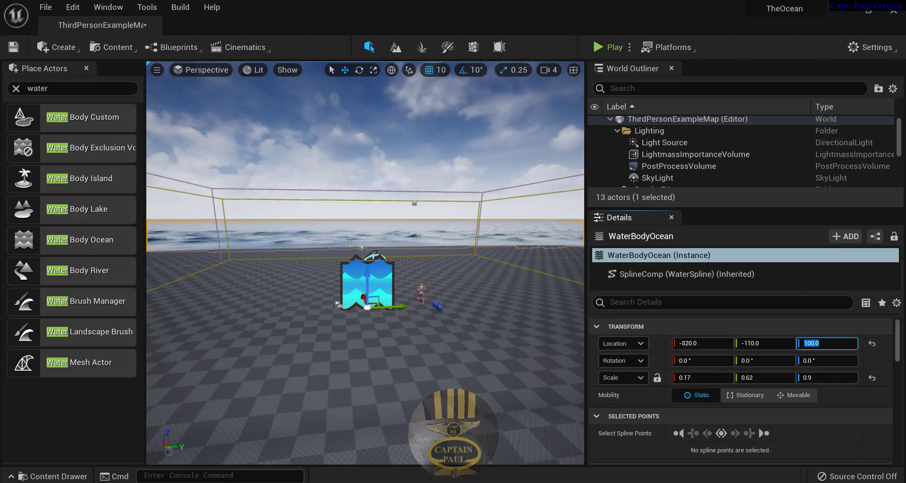
click(264, 358)
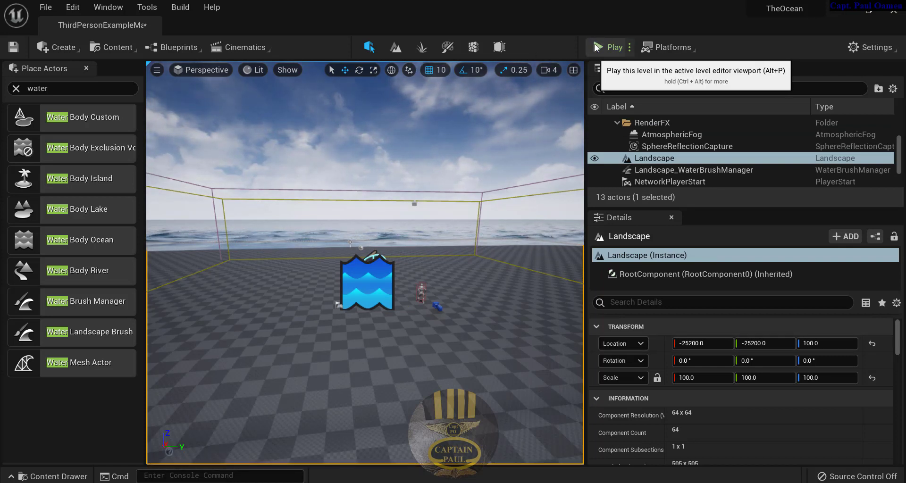
click(596, 47)
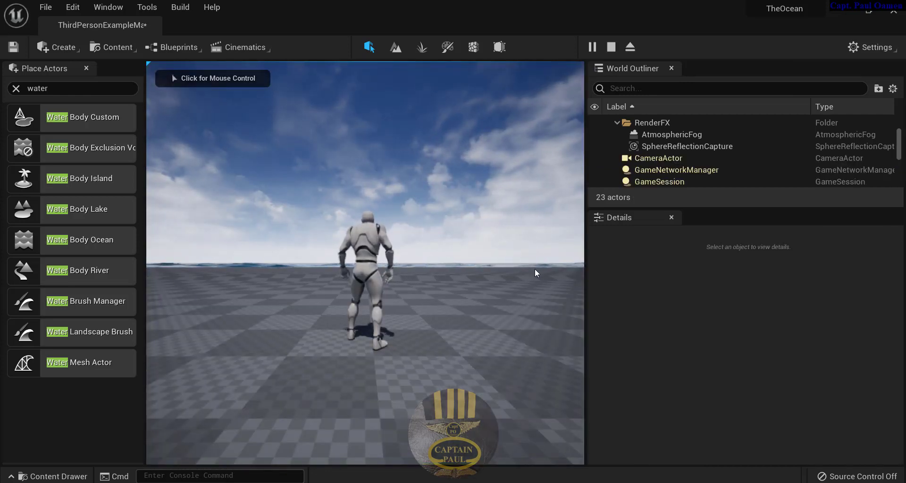
click(412, 352)
key(w)
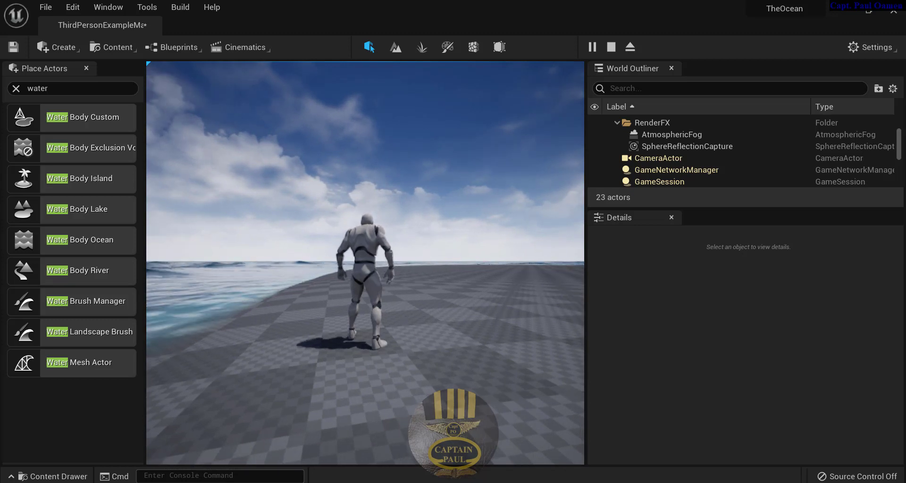
key(Escape)
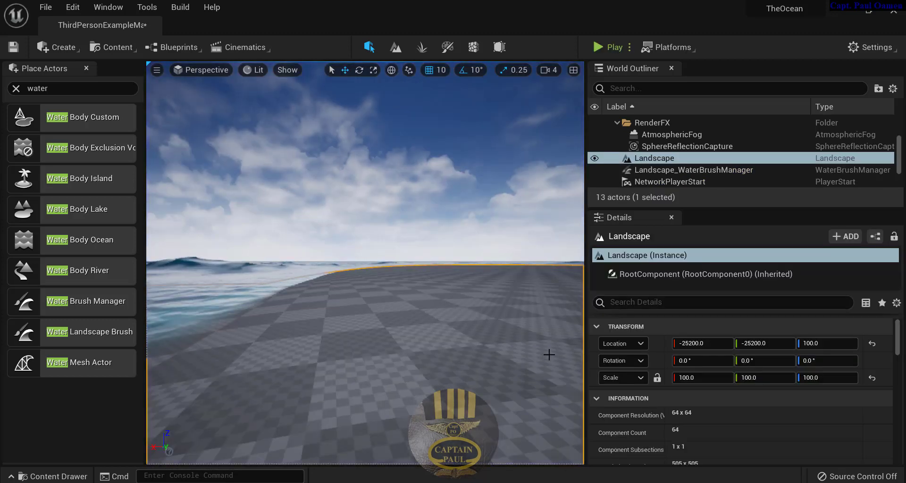
Launch Quixel Bridge via the Content Drawer's + ADD > Add Quixel Content option.
click(47, 479)
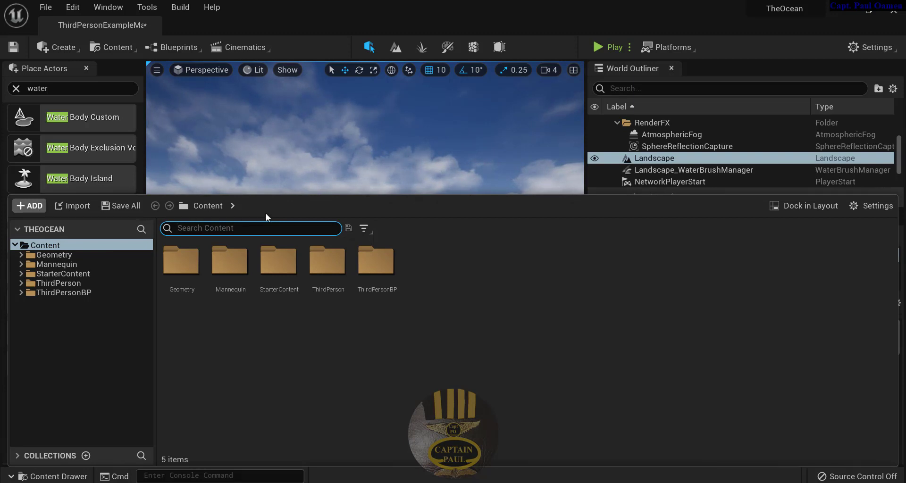
drag(314, 289, 72, 346)
click(29, 346)
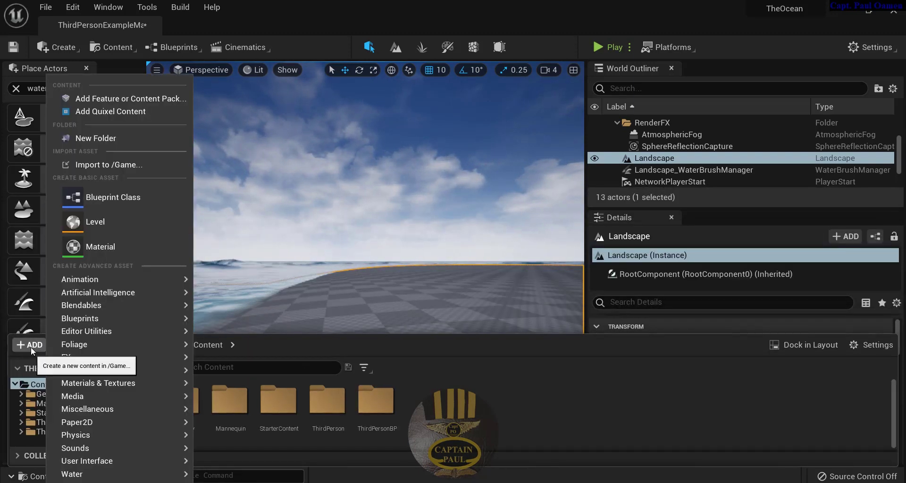
click(100, 112)
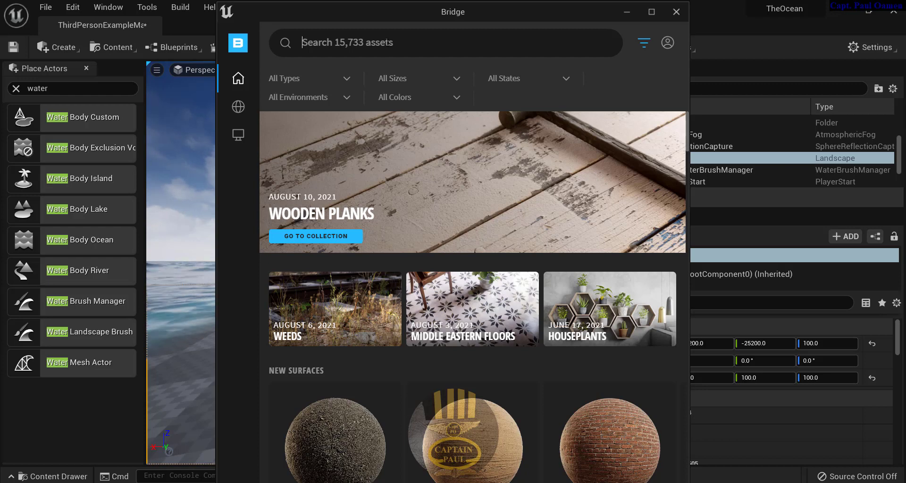
Search 'Thai Trampled Beach Sand', add the Thai Rippled Beach Sand surface, then clear the search.
text(Th)
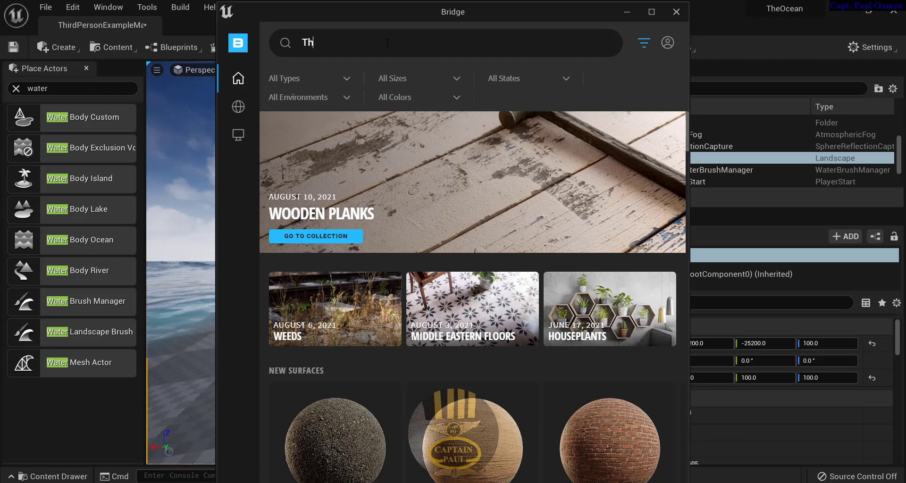
text(ai Trampled)
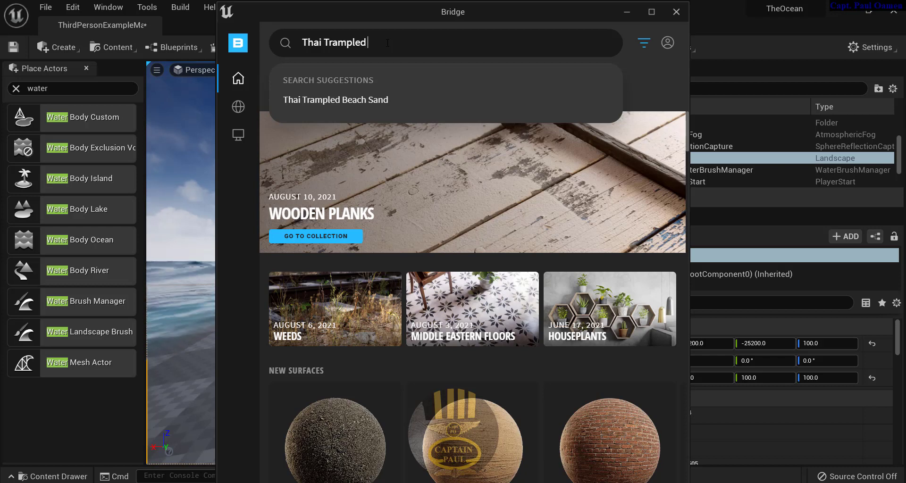
text( Beach Sand)
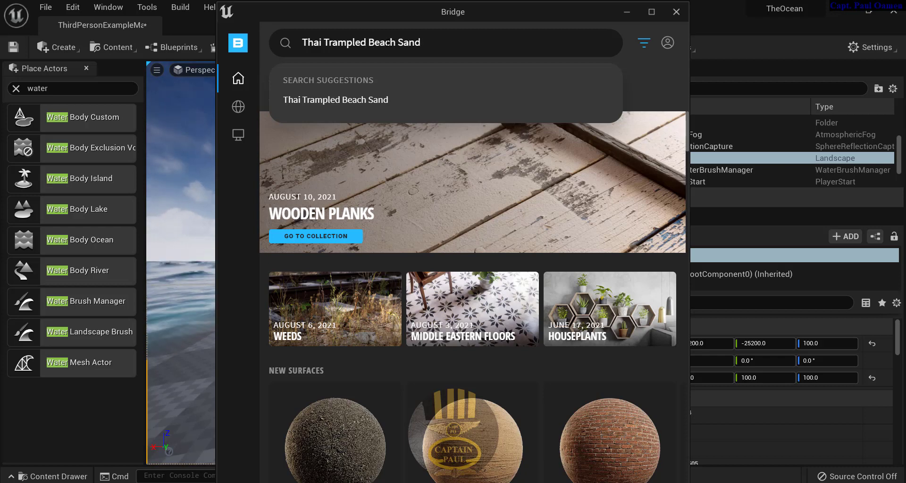
key(Return)
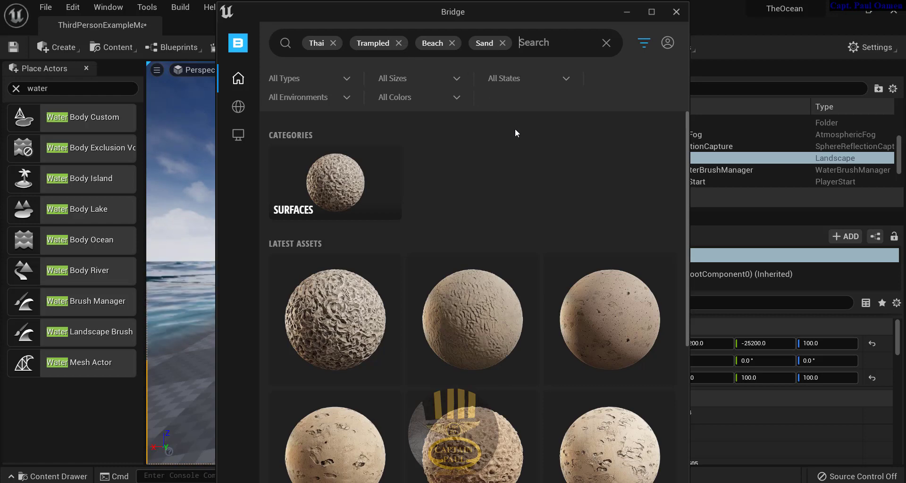
scroll(520, 155, down, 5)
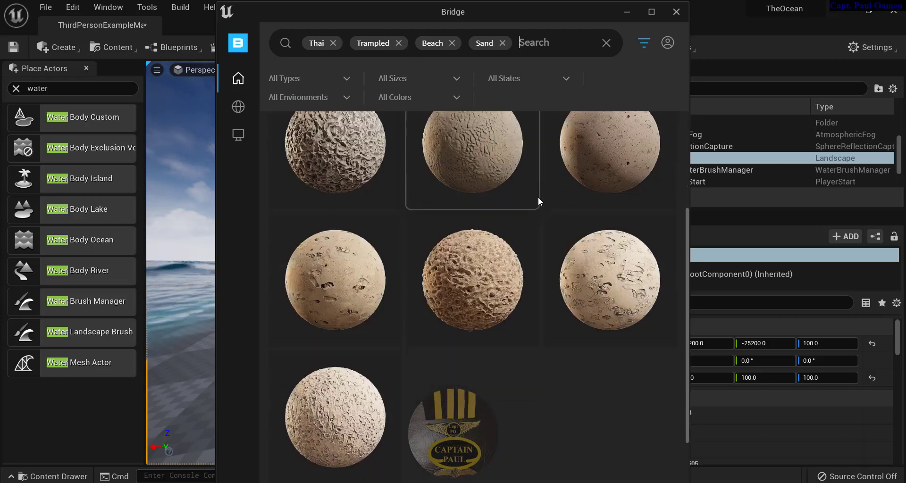
scroll(537, 209, up, 3)
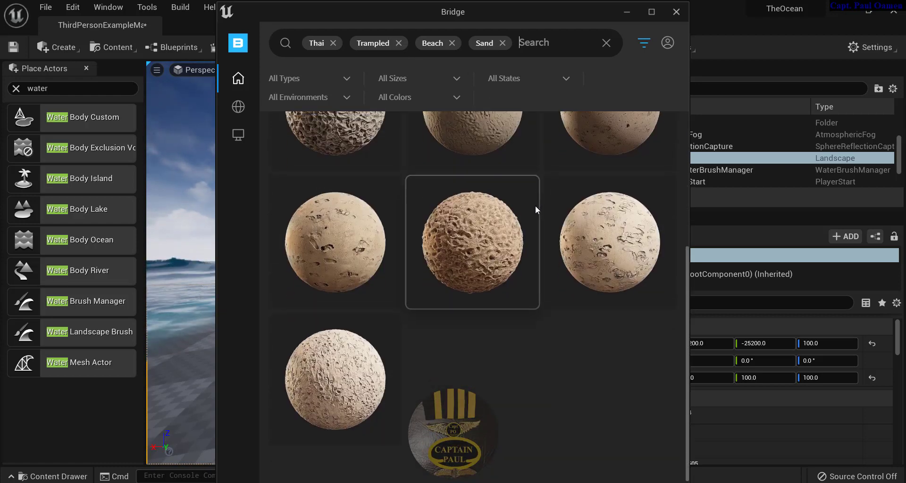
click(509, 202)
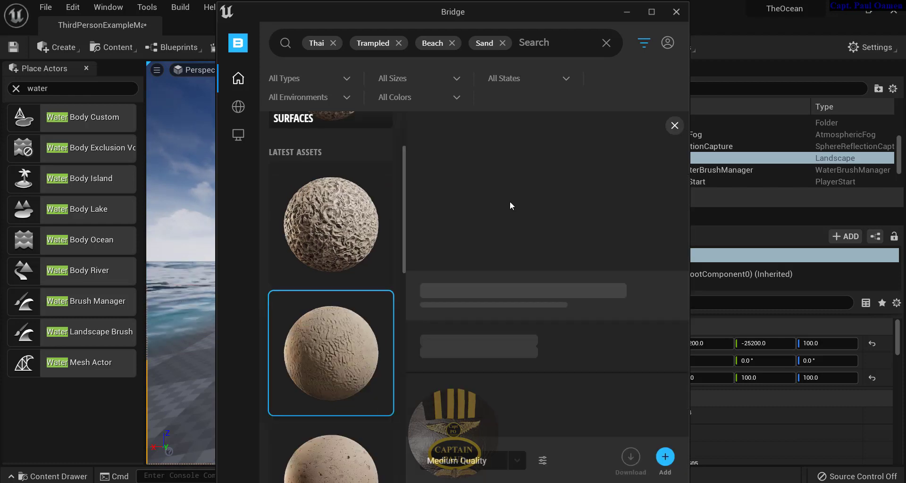
click(666, 458)
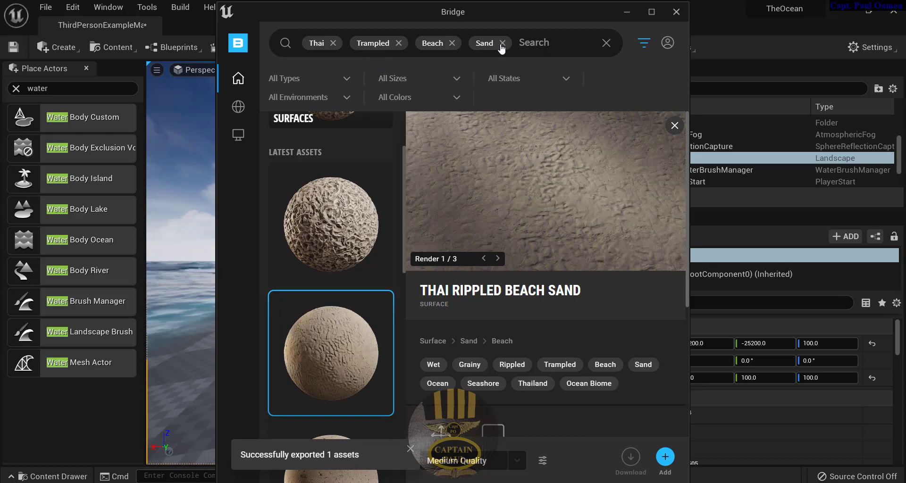
click(607, 43)
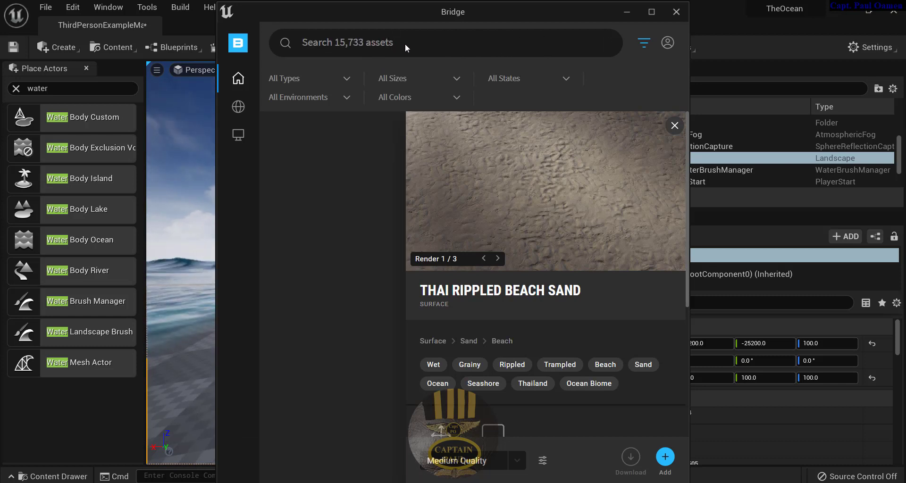
Search Bridge for 'Rock' and open the Massive Canyon Sandstone Cliff asset.
click(390, 41)
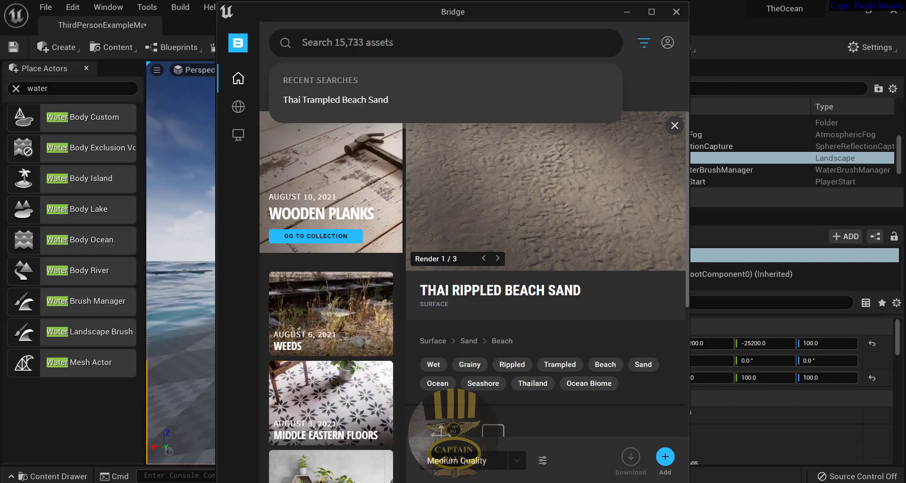
text(Rock)
key(Return)
scroll(661, 283, down, 3)
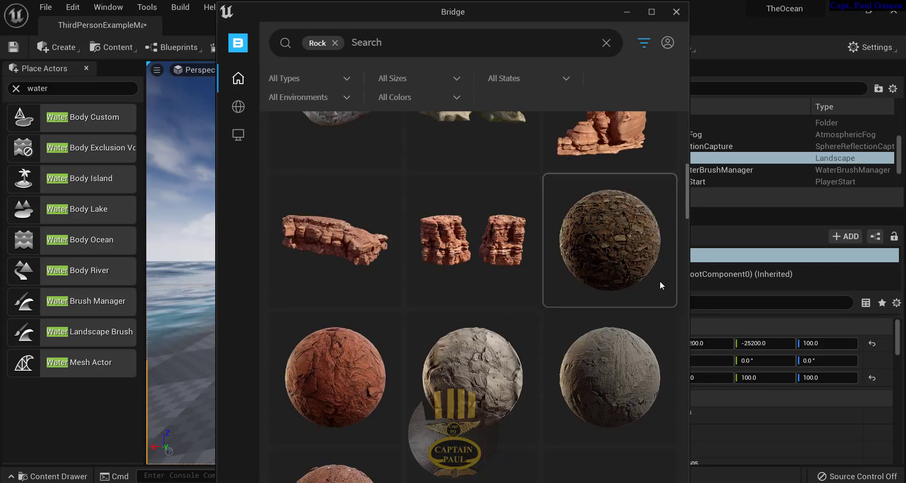
scroll(614, 288, up, 3)
click(473, 419)
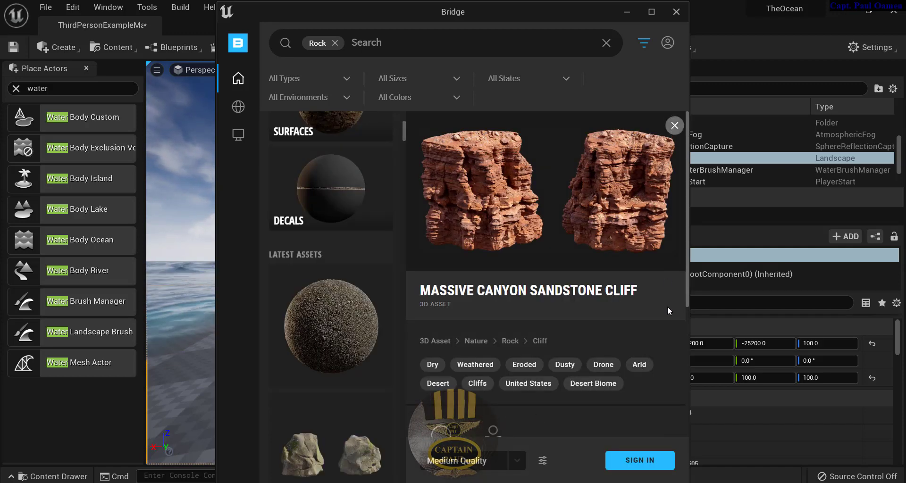
Sign in, download the sandstone cliff at Medium Quality, and add it to the project.
click(640, 460)
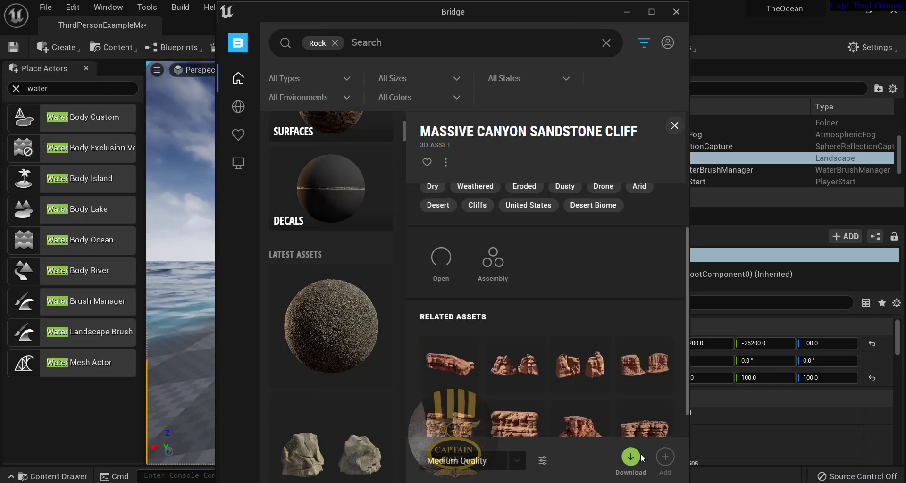
click(635, 458)
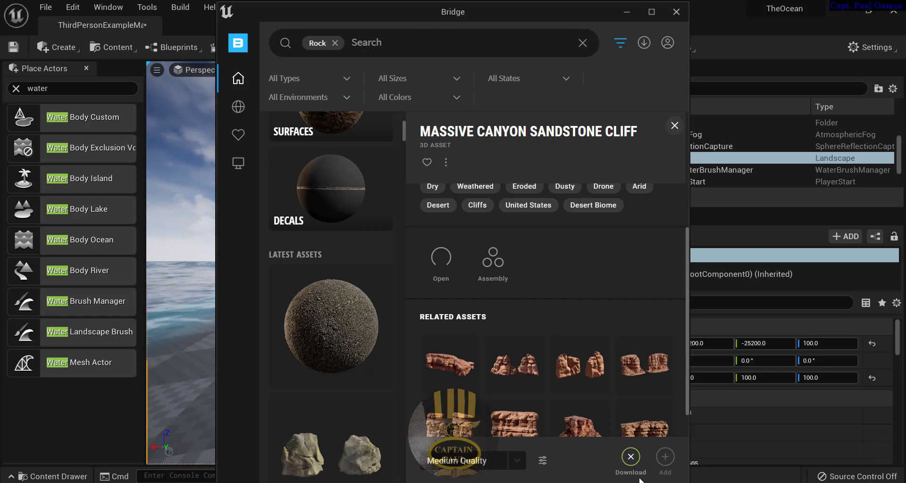
click(665, 458)
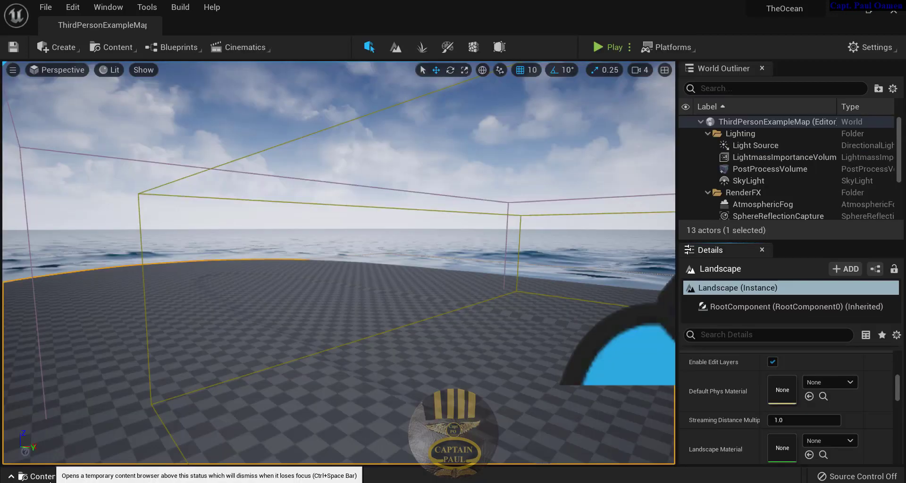
Check the sandstone cliff folders in Content Drawer Megascans > 3D_Assets, then select the Landscape.
click(54, 477)
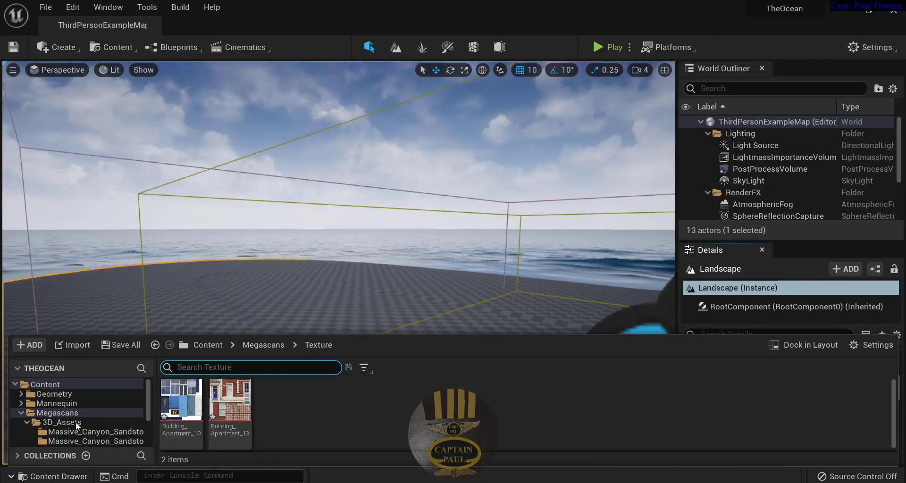
mouse_move(203, 396)
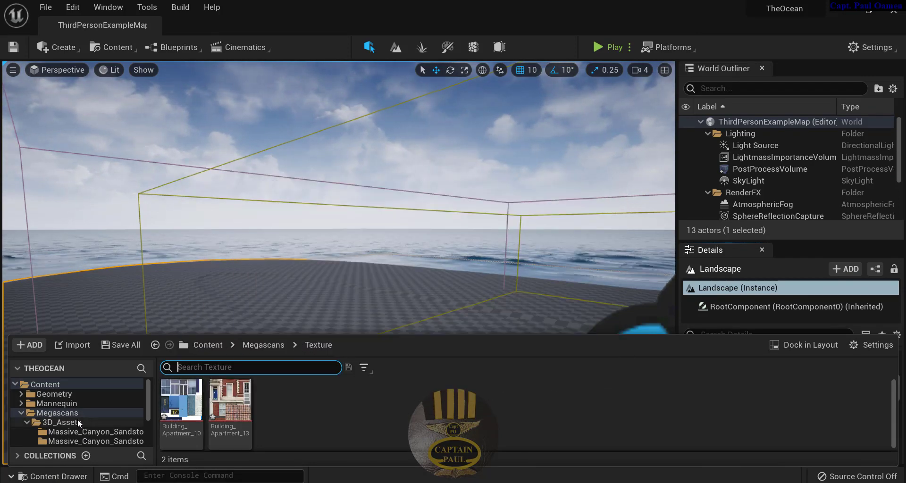
click(67, 414)
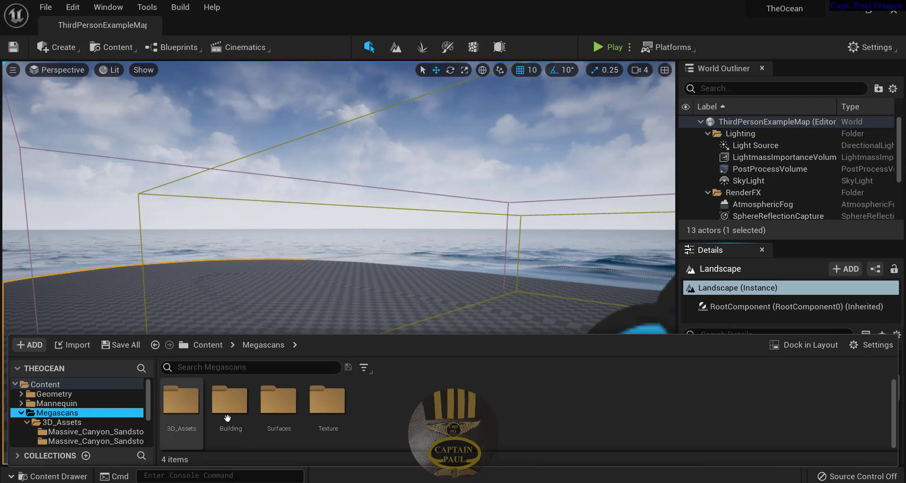
click(181, 410)
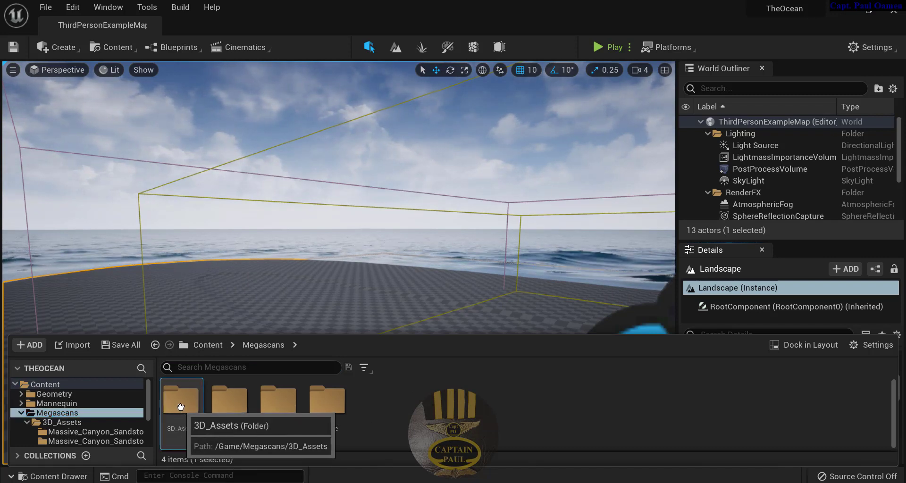
double_click(179, 409)
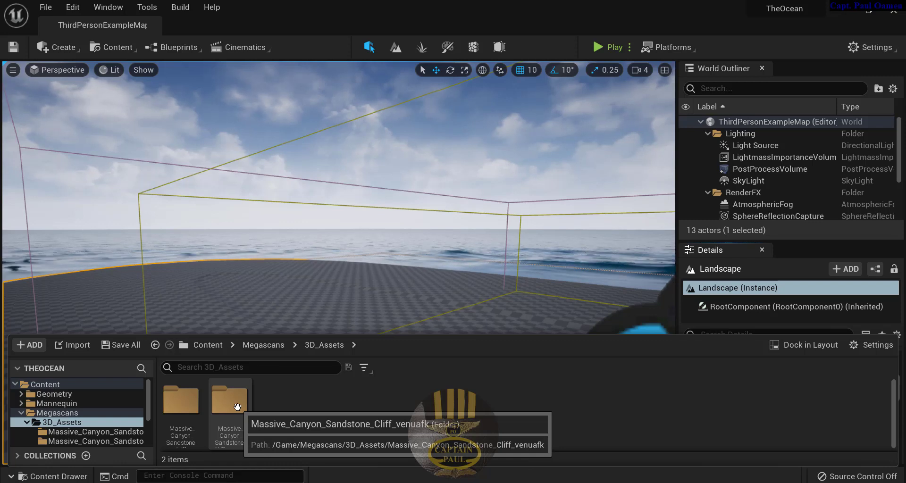
scroll(150, 415, down, 1)
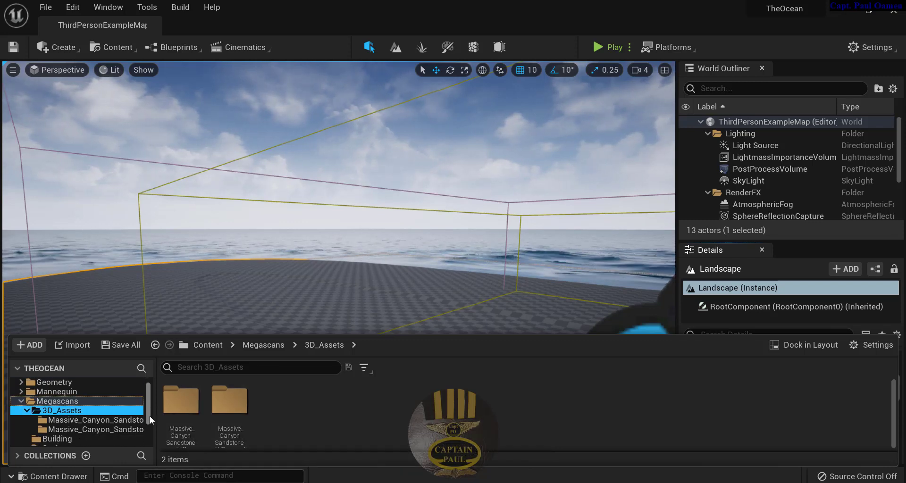
scroll(149, 416, down, 1)
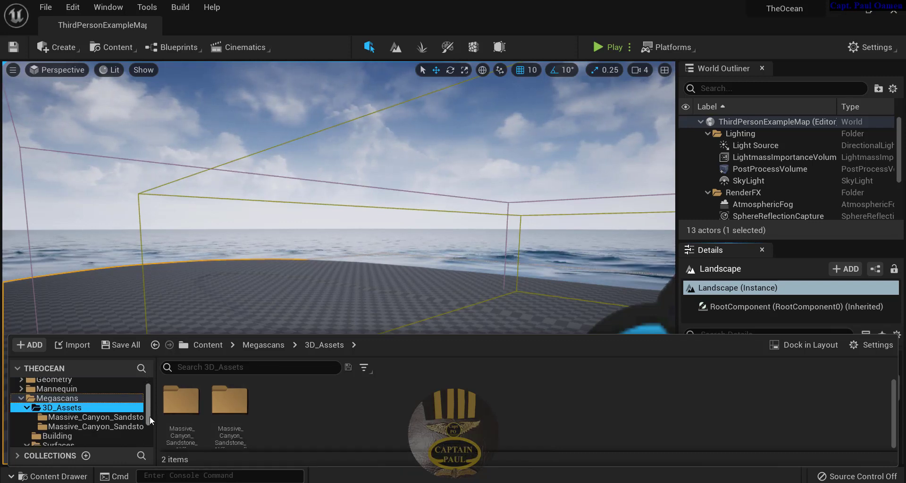
click(181, 406)
click(332, 302)
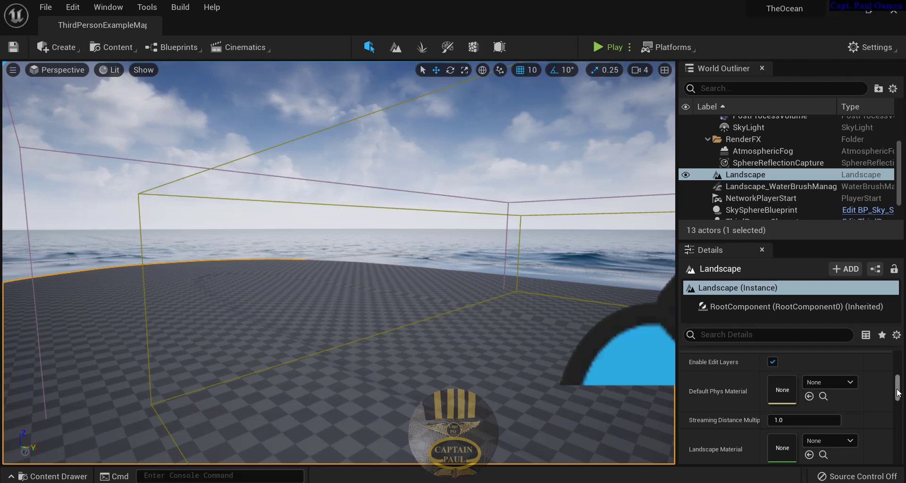
Set the Landscape Material to MI_Thai_Rippled_Beach_Sand.
scroll(898, 393, down, 2)
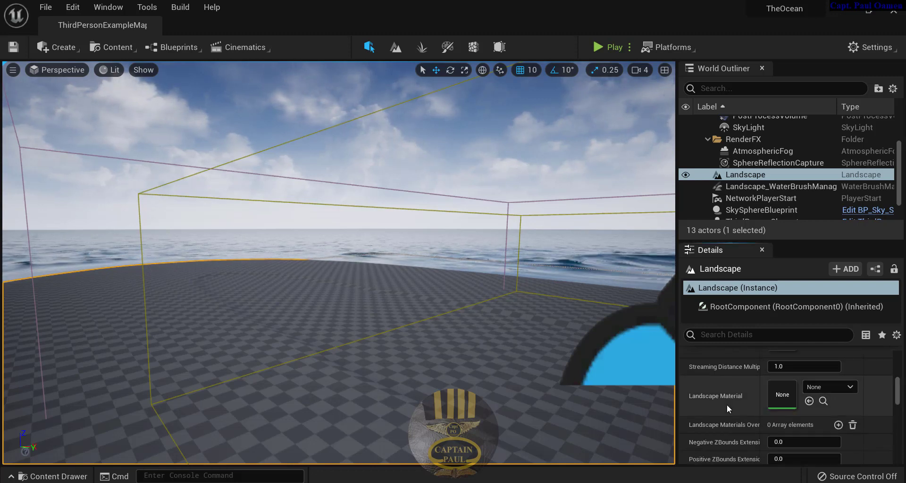
click(850, 387)
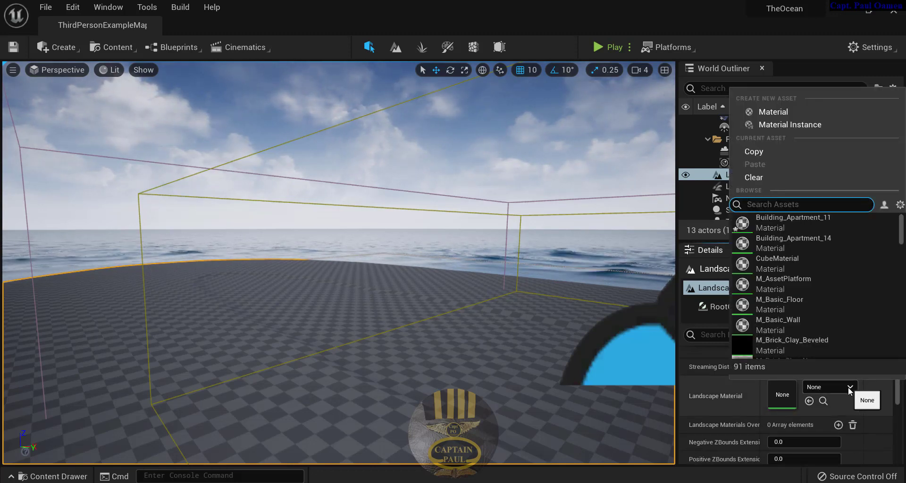
scroll(900, 245, down, 3)
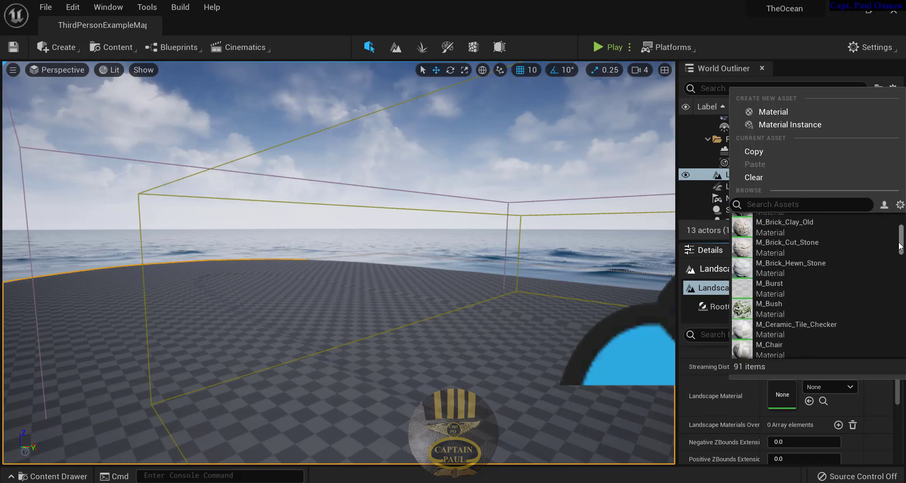
drag(900, 246, 899, 347)
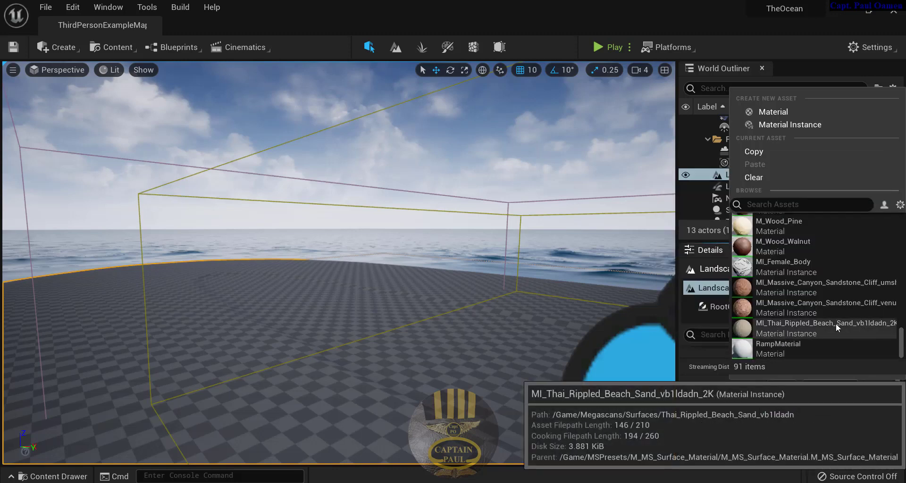
click(836, 324)
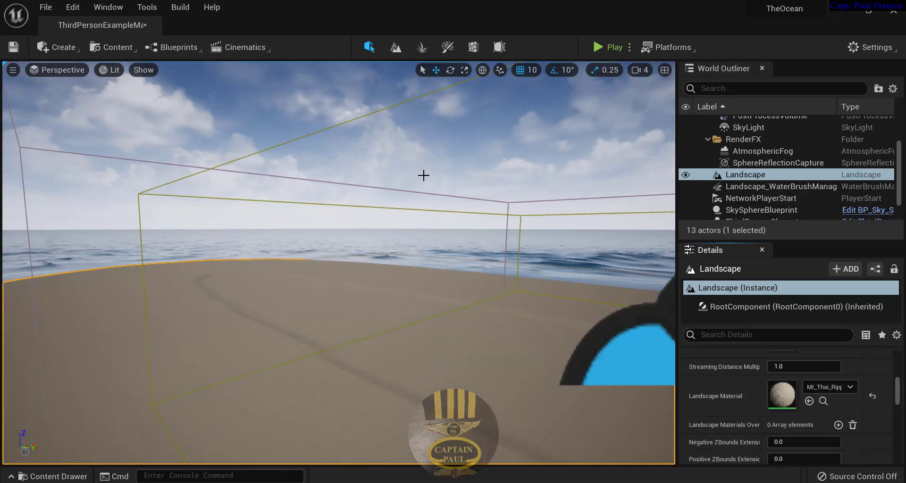
Play the level, running the mannequin forward across the sand toward the ocean, then stop.
click(601, 50)
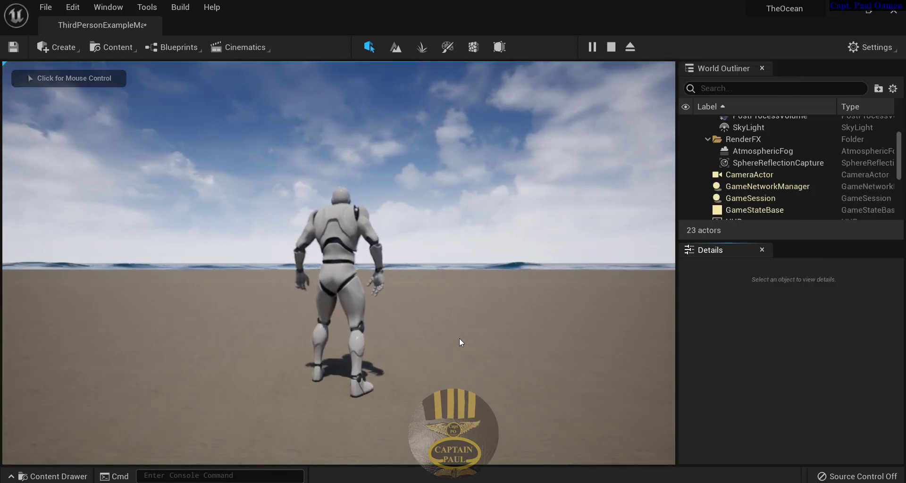
click(460, 338)
key(w)
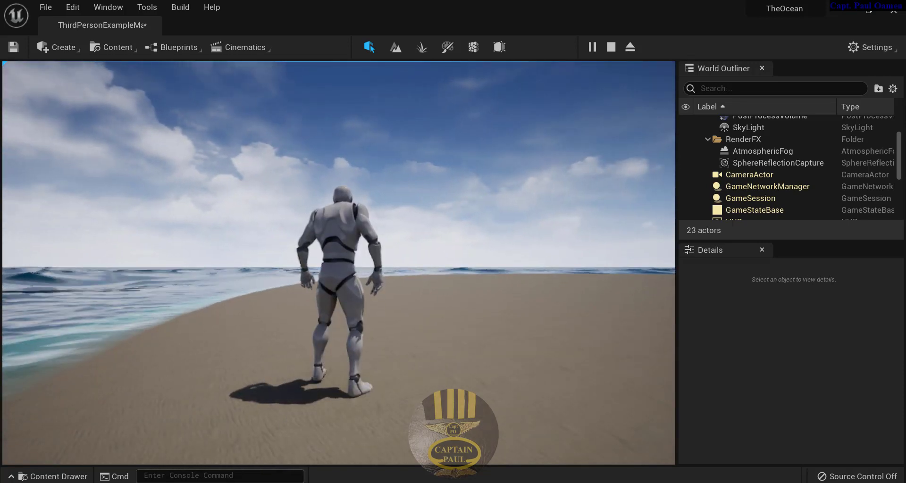
key(Escape)
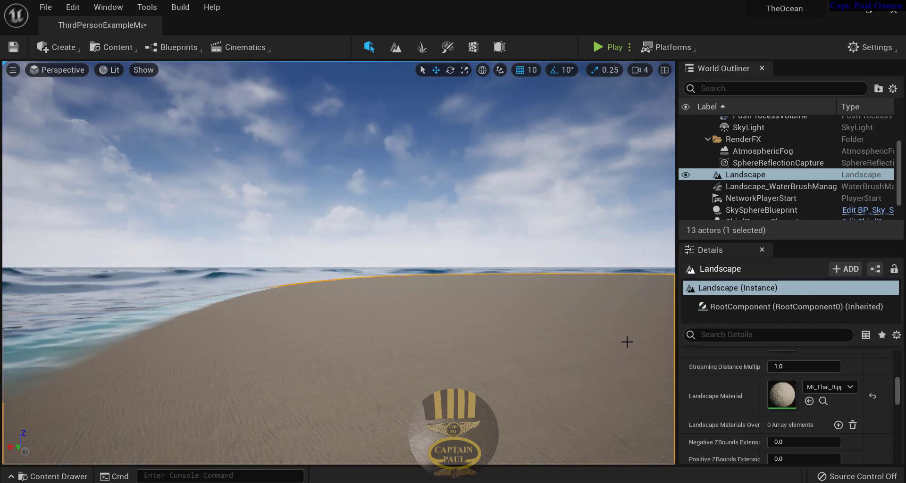
Place Building_Apartment_13 from Megascans > Building onto the beach.
right_click(628, 342)
click(57, 476)
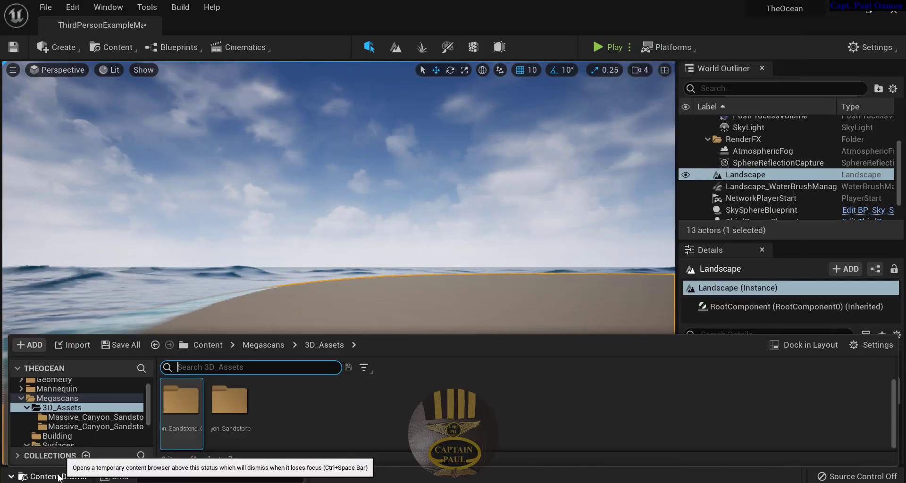
click(66, 400)
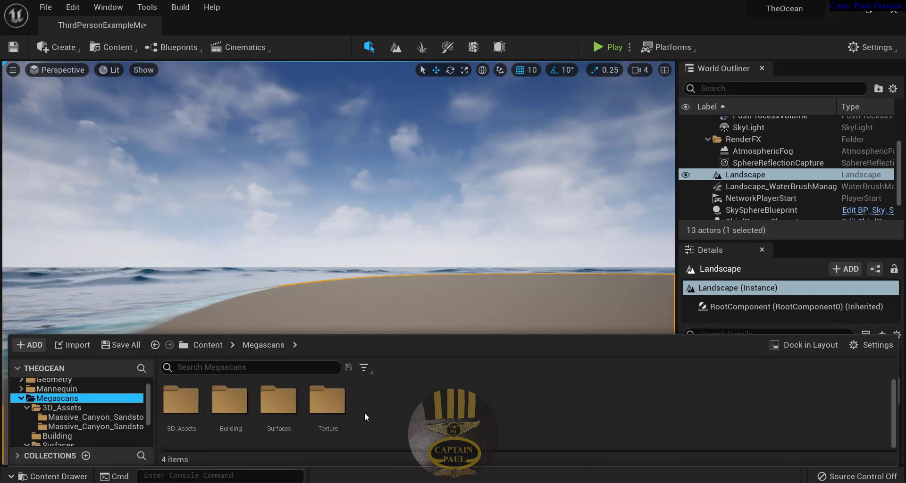
double_click(229, 405)
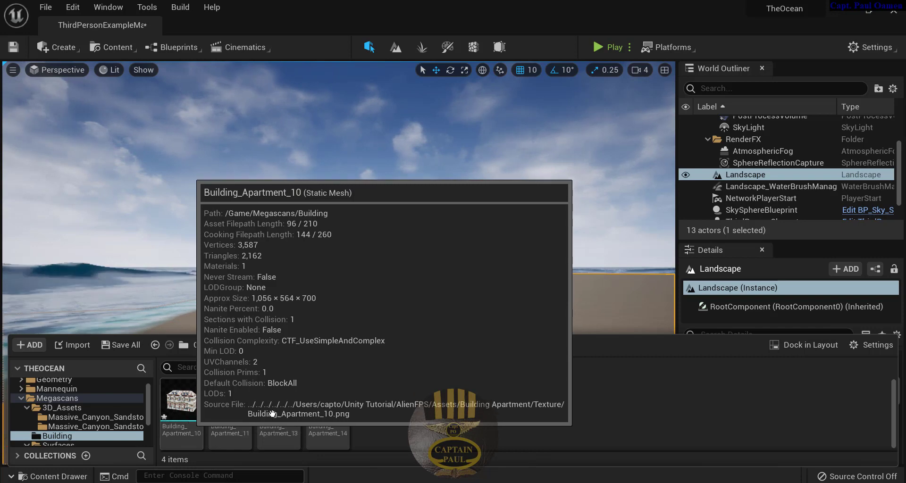
drag(279, 401, 500, 303)
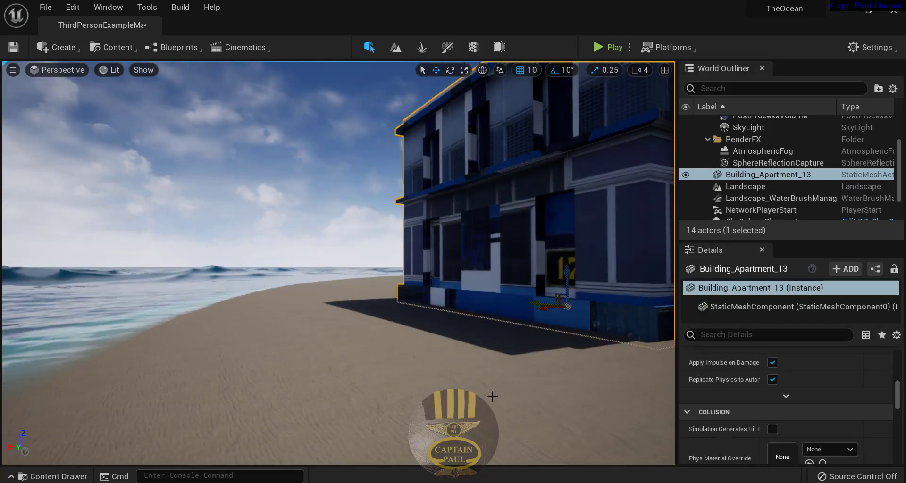
right_drag(491, 396, 359, 397)
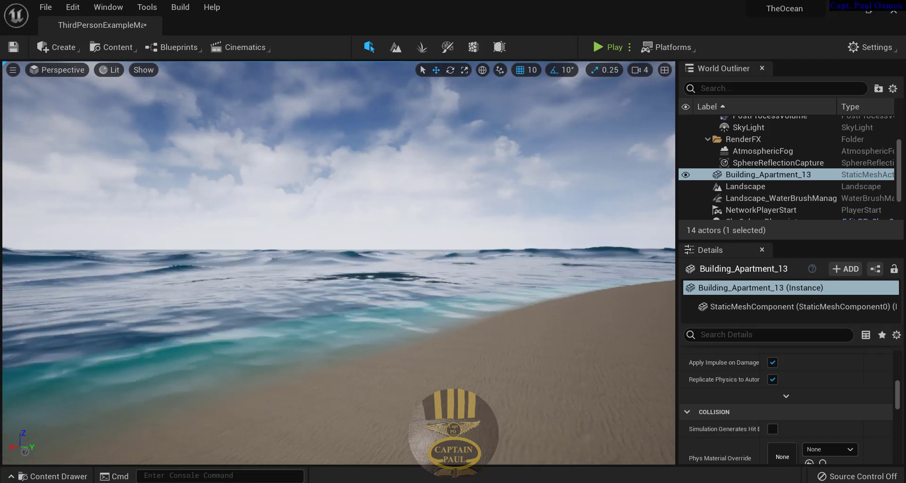
Frame the building and Alt-drag a copy, Building_Apartment_14, beside it.
key(f)
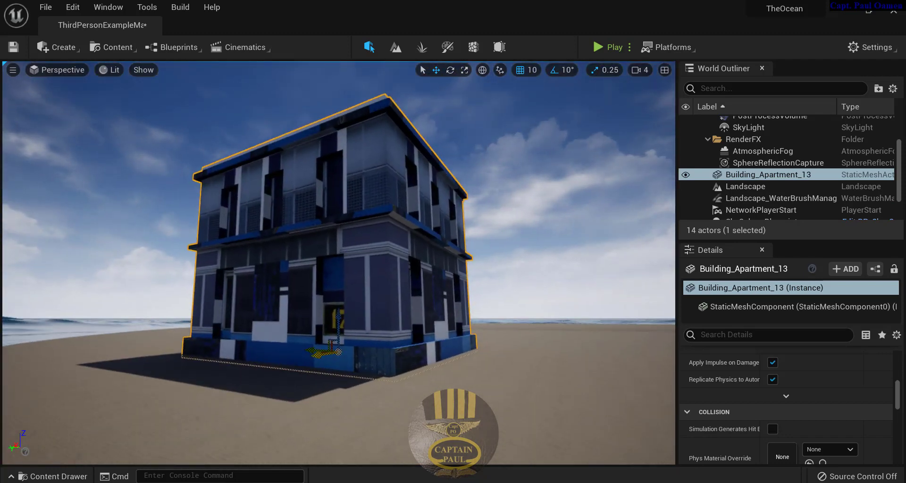
drag(468, 315, 454, 355)
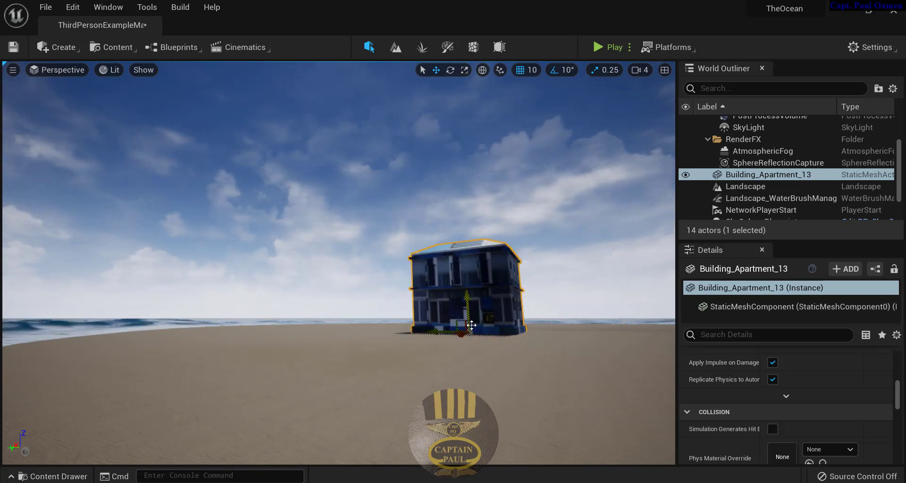
alt+drag(468, 328, 349, 368)
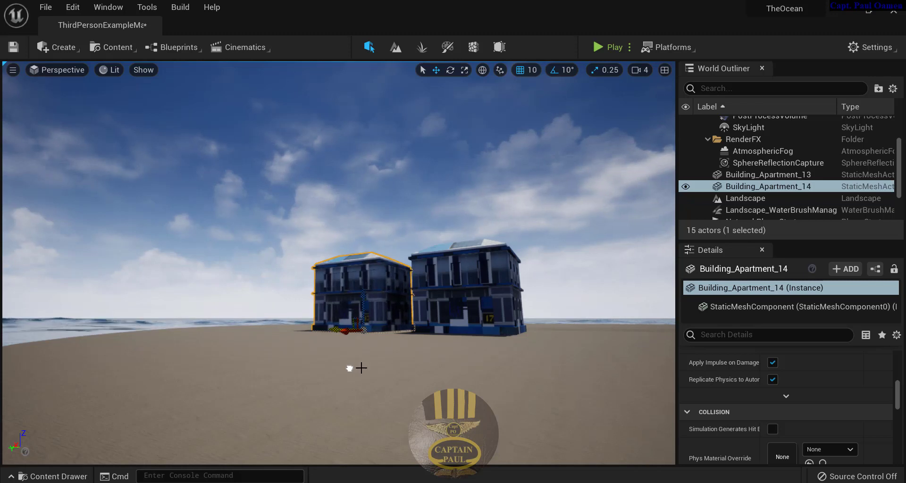
Drop Building_Apartment_10 right of the blue apartments and lower it to sit on the sand.
click(72, 478)
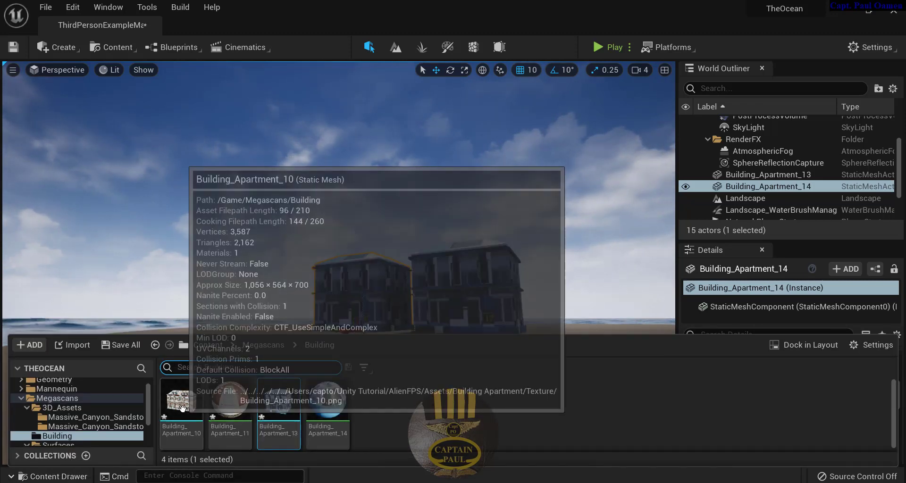
drag(183, 408, 508, 357)
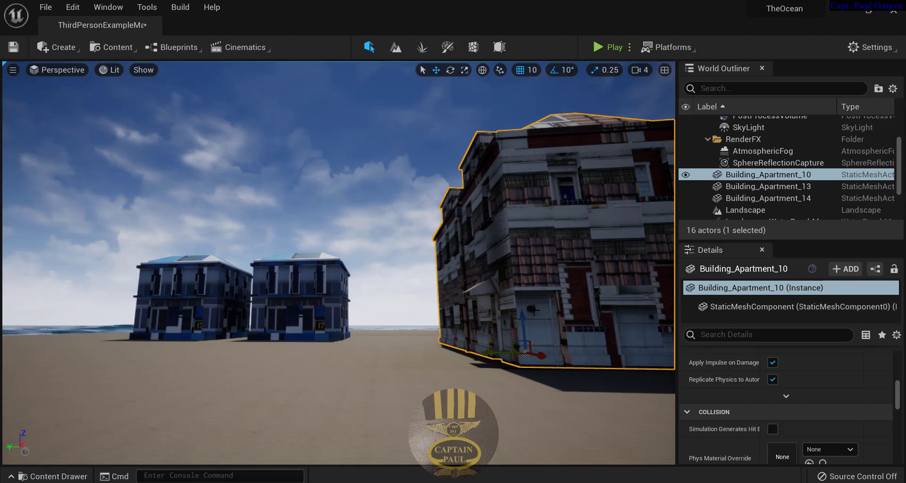
drag(522, 312, 522, 317)
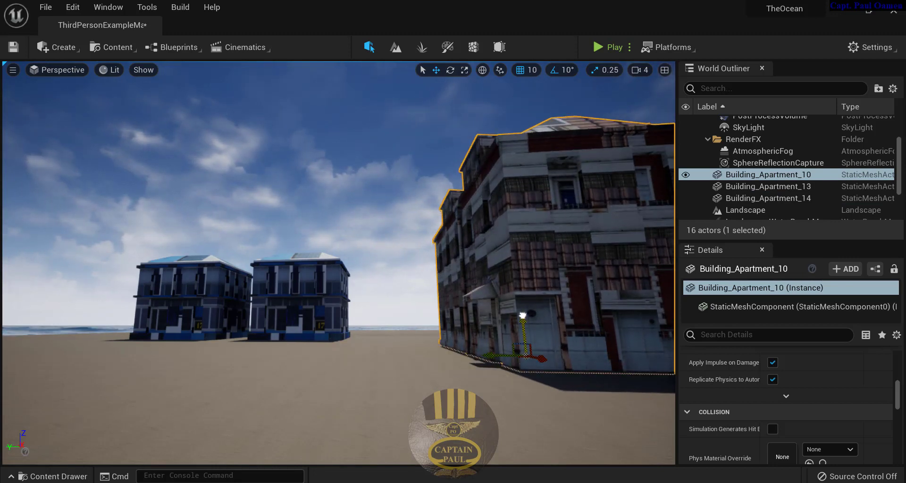
drag(523, 315, 522, 315)
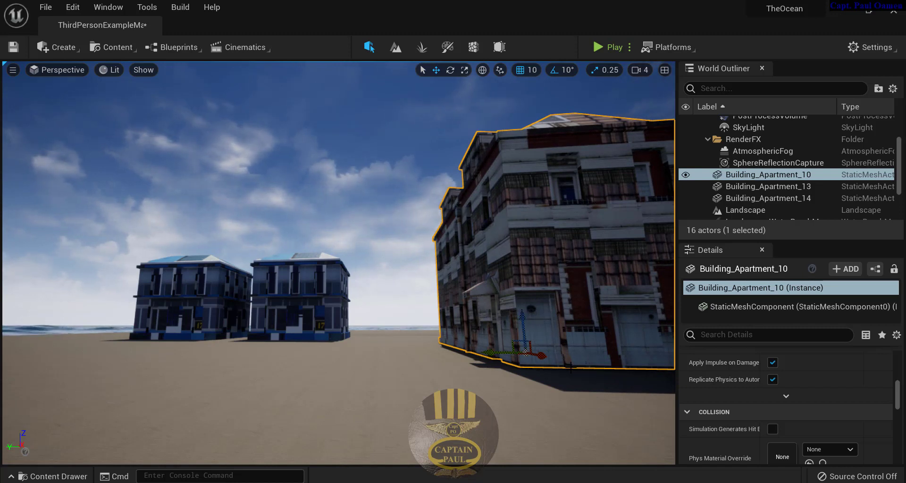
drag(521, 313, 472, 319)
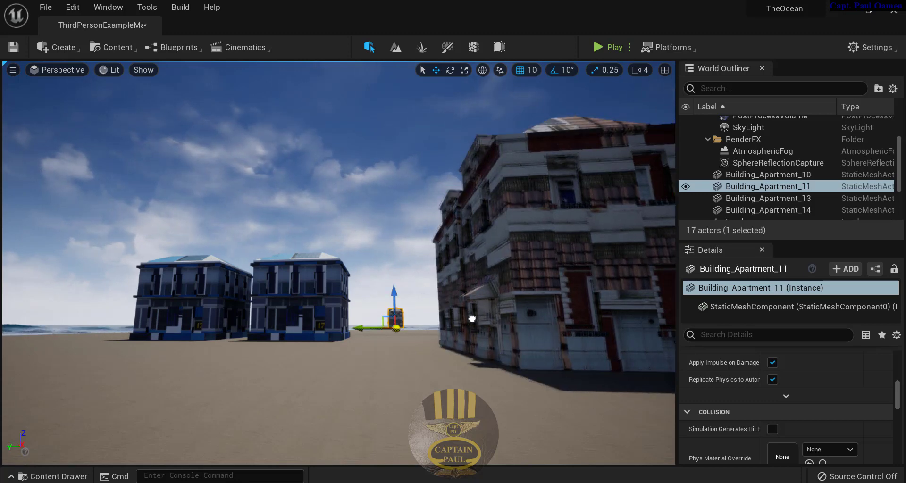
click(514, 368)
Drag the S_ mesh from Massive_Canyon_Sandstone_Cliff_venuafk onto the shoreline beside the buildings.
click(46, 477)
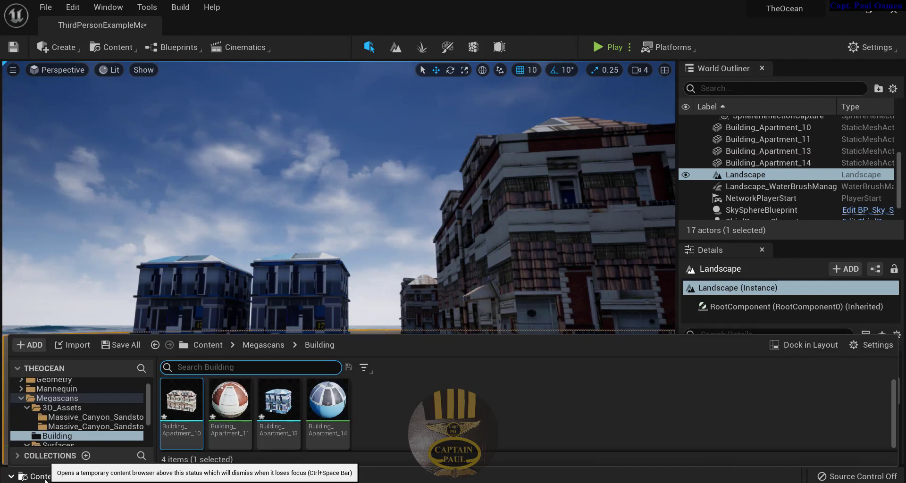
click(82, 398)
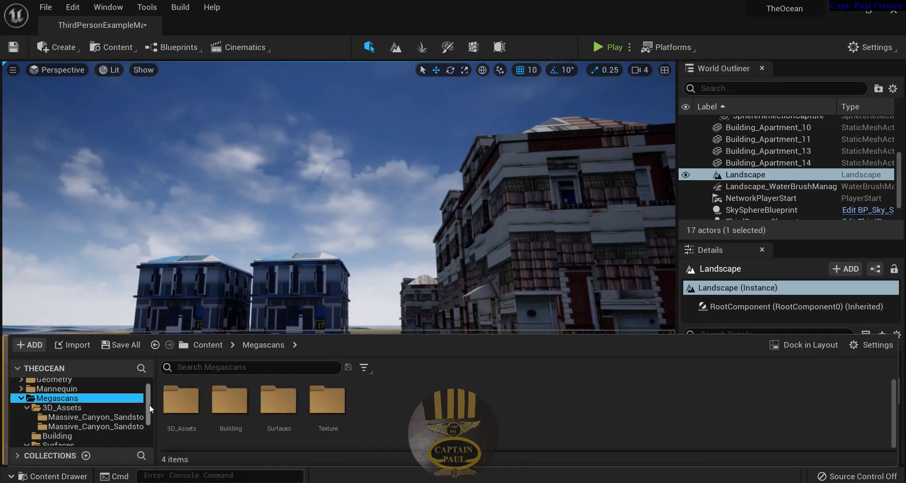
scroll(147, 408, down, 3)
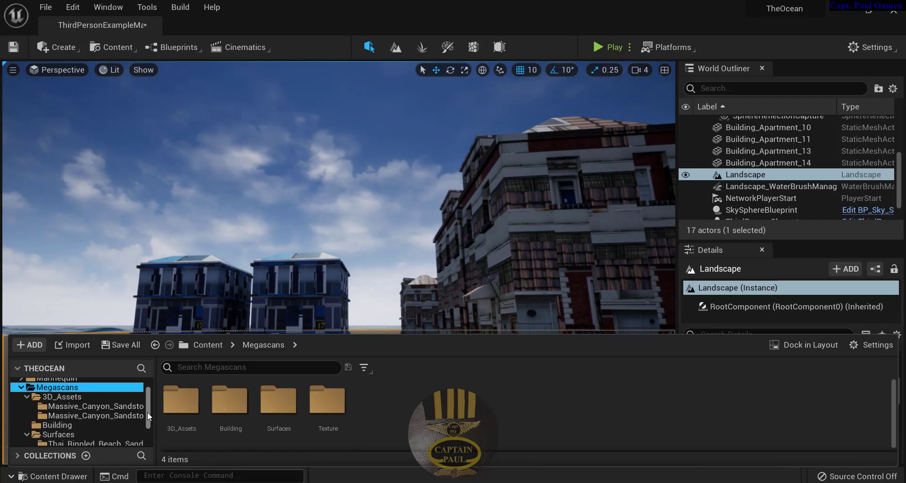
double_click(182, 412)
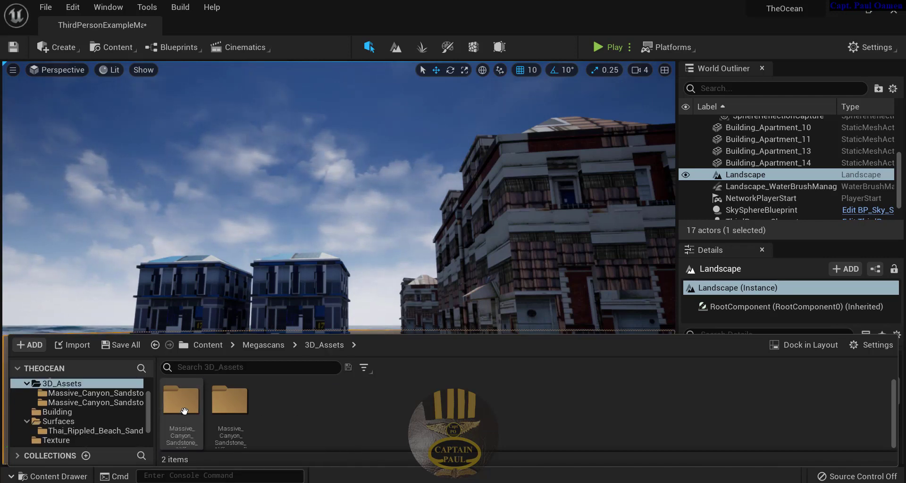
double_click(237, 398)
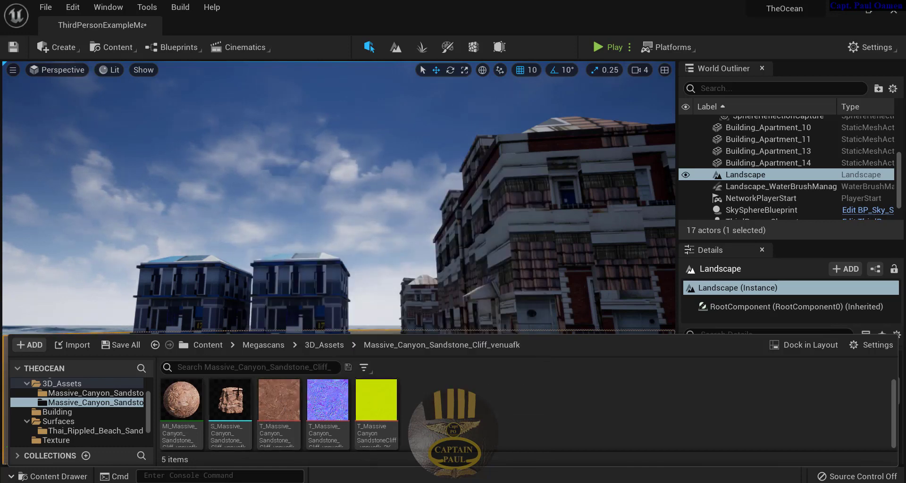
drag(234, 401, 285, 380)
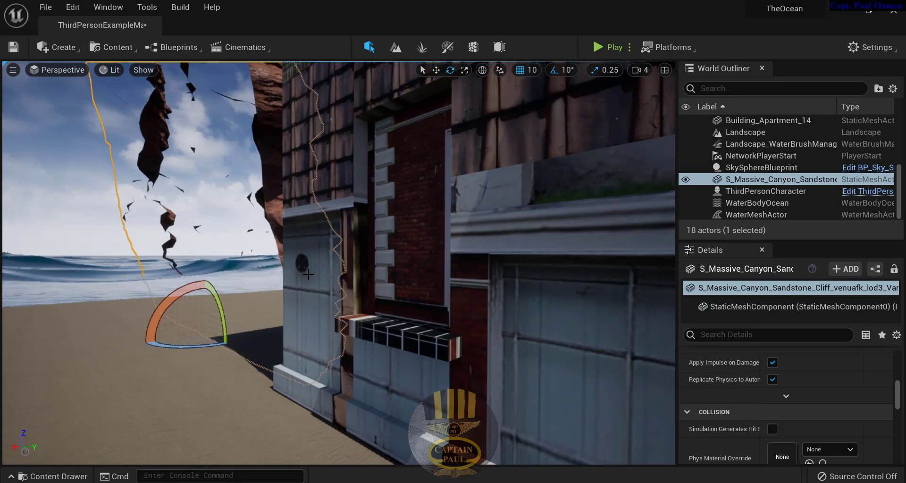
alt+drag(308, 274, 242, 278)
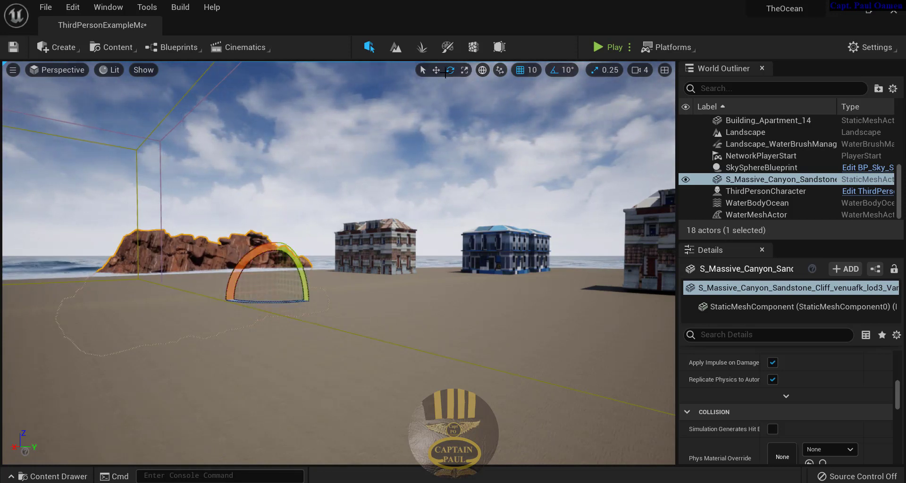
Duplicate the sandstone cliff with Ctrl+D and move the copy left along the beach.
click(437, 70)
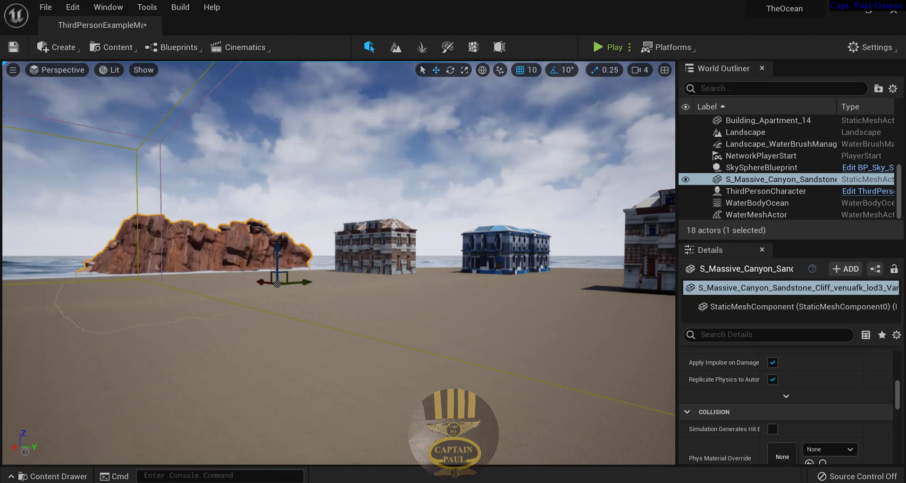
key(ctrl+d)
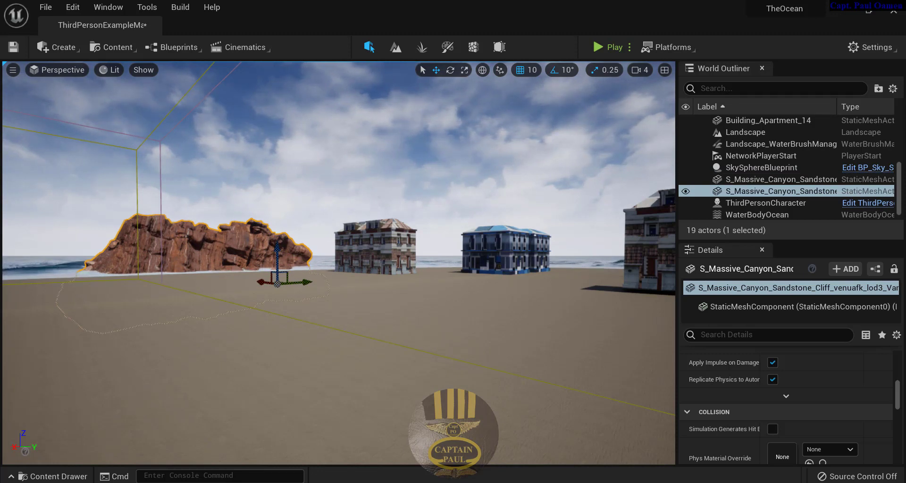
shift+drag(279, 248, 99, 278)
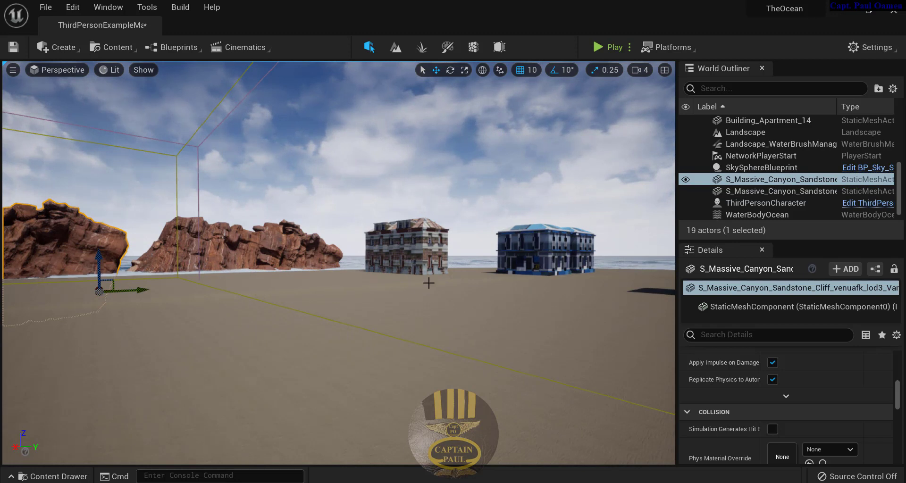
Move the World Outliner and Details panels to the sidebar to widen the viewport.
right_click(727, 65)
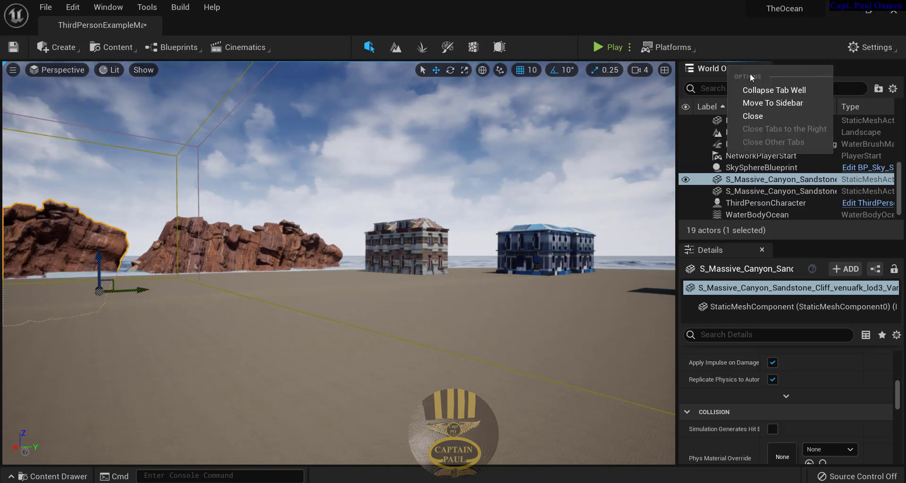
click(765, 104)
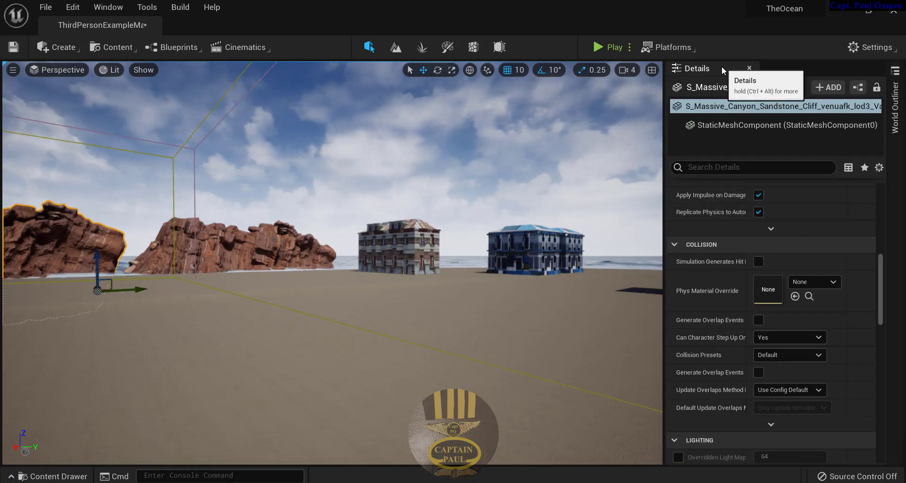
right_click(721, 66)
click(777, 103)
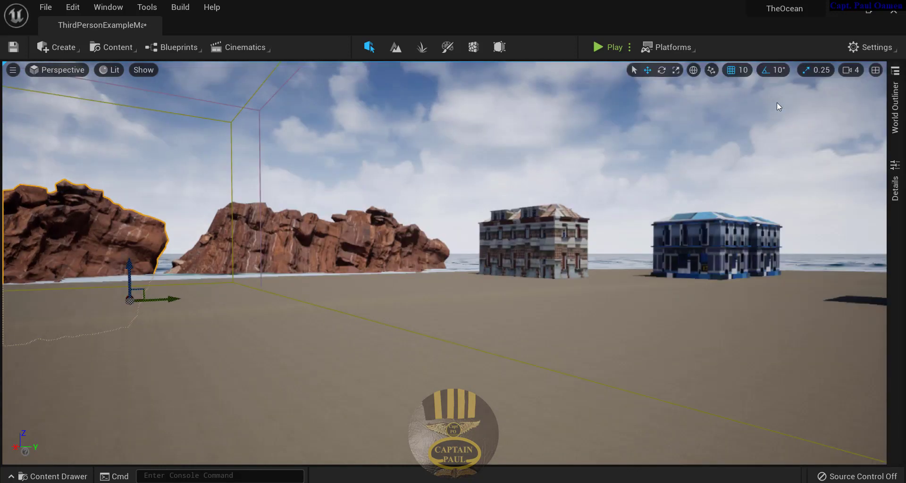
Play the level and run the character forward across the beach past the cliffs.
click(600, 49)
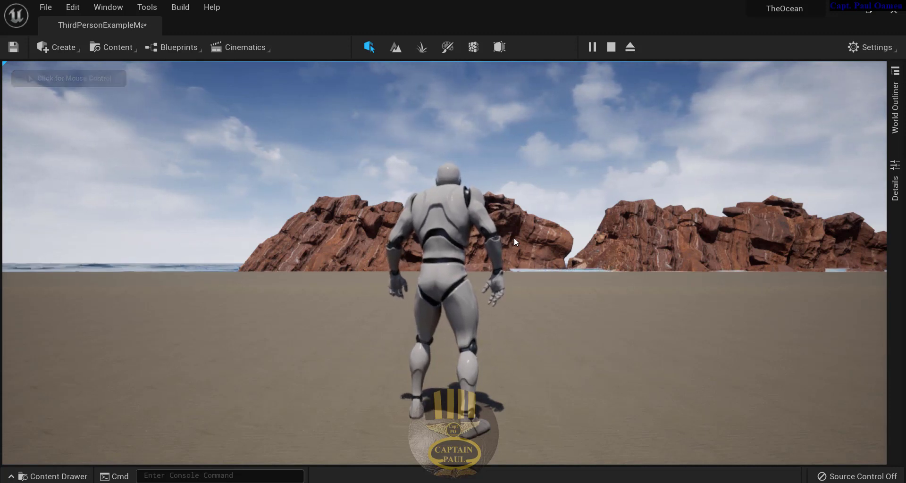
click(347, 233)
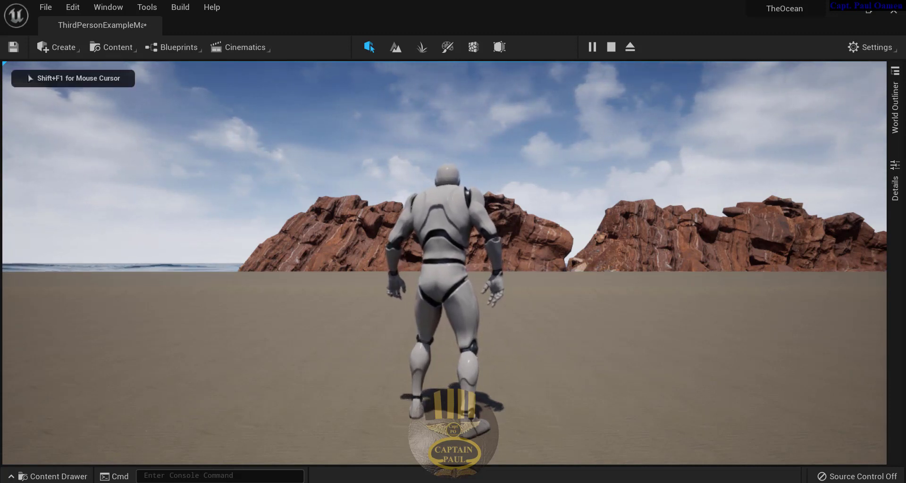
key(w)
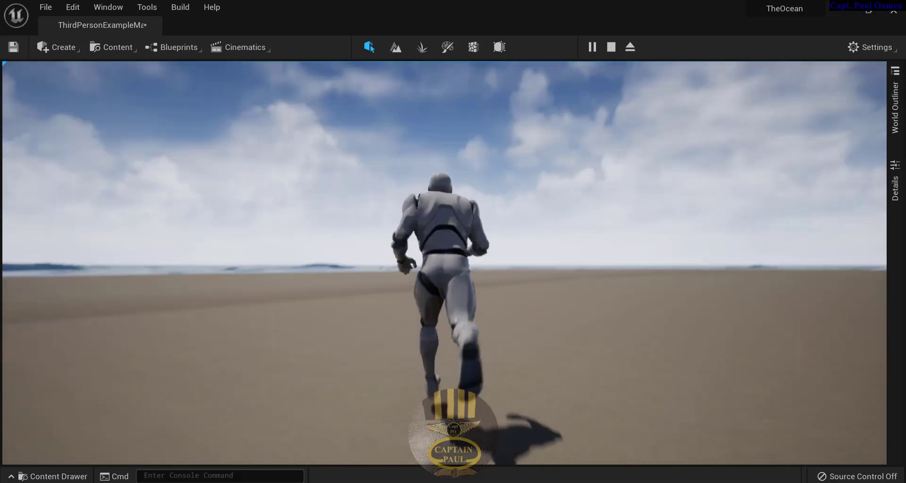